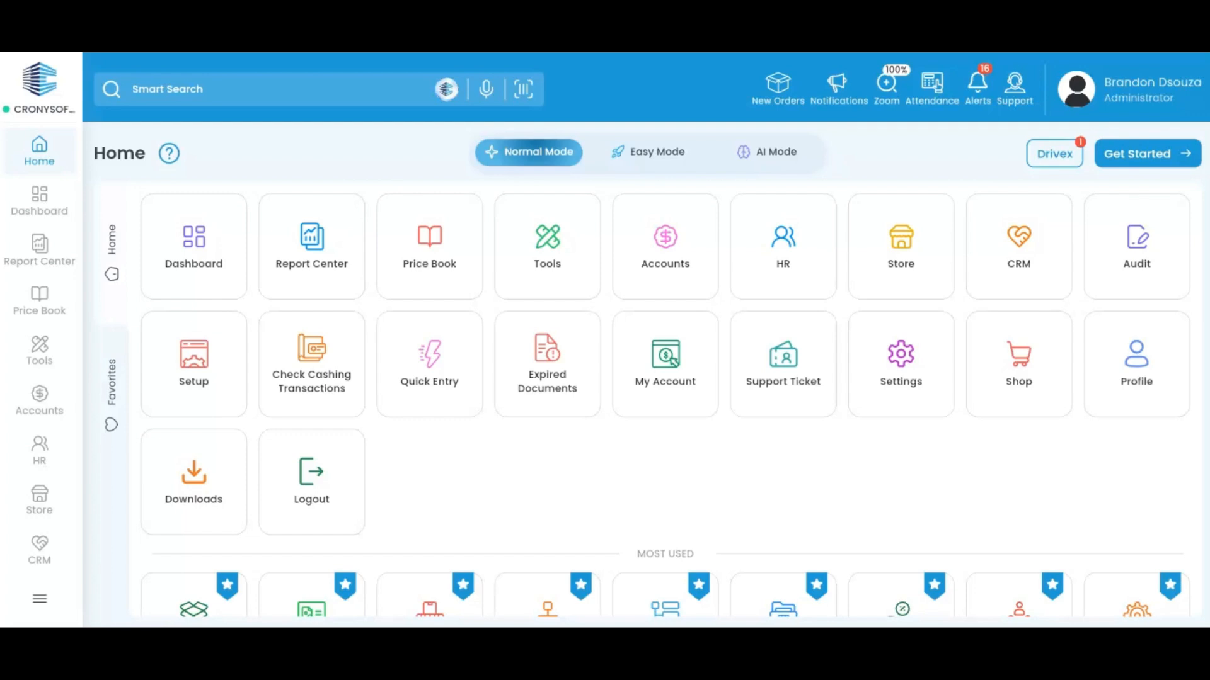
Look through the Price Book modules, then search for "mix &" and open the Mix & Match page.
click(41, 309)
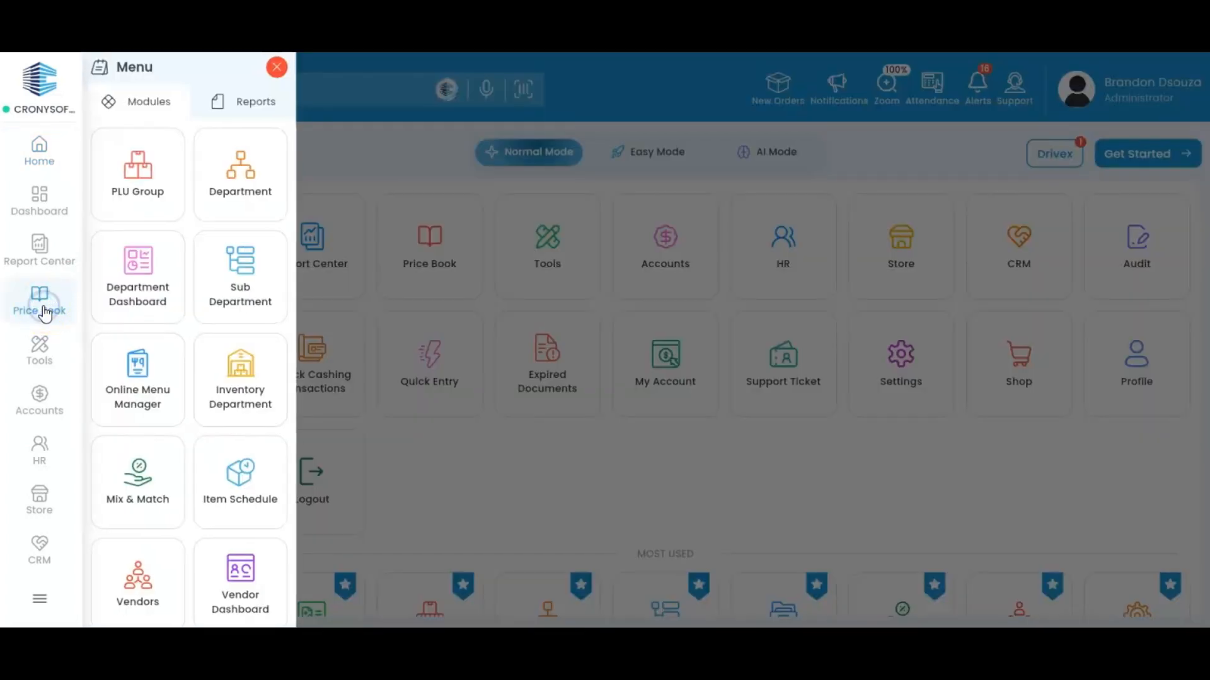
scroll(192, 410, down, 1)
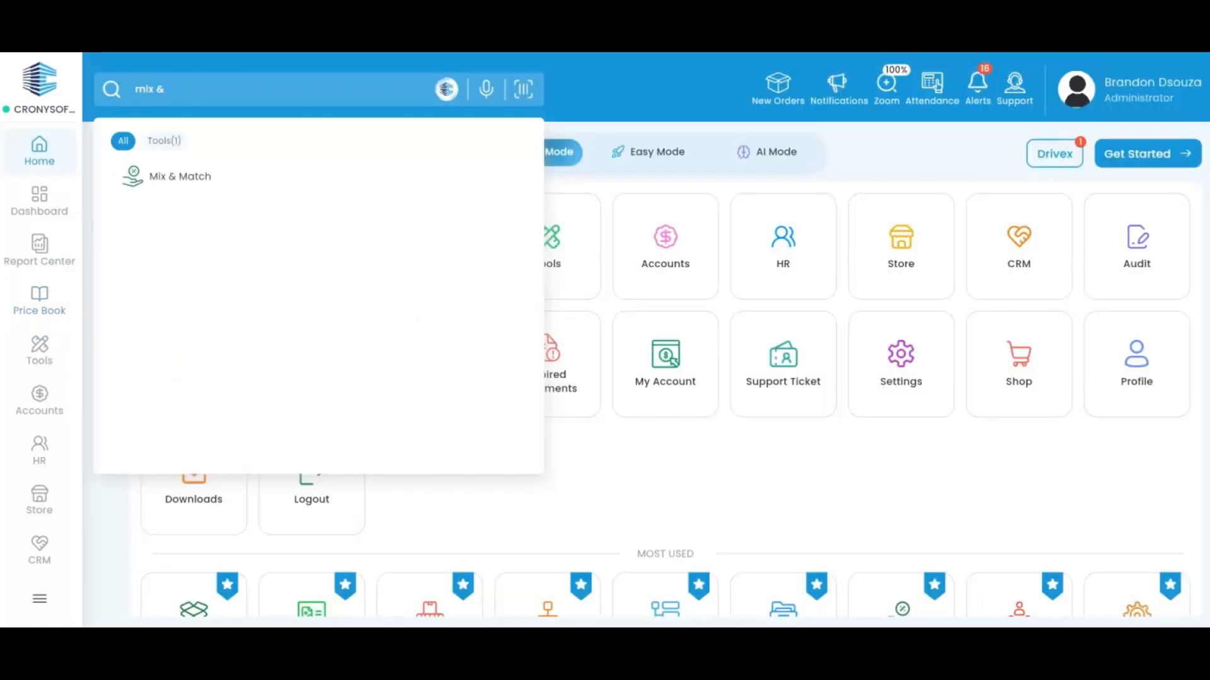
click(198, 186)
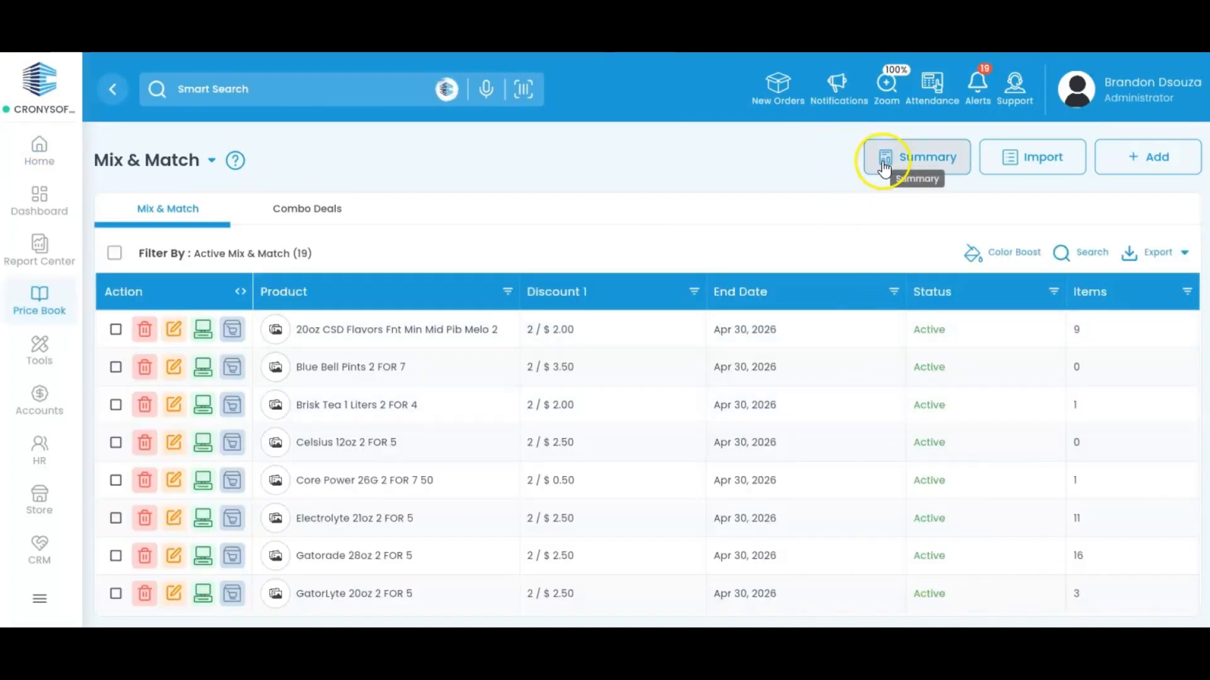
Review the Mix & Match summary and list the deals that have no sale.
click(884, 166)
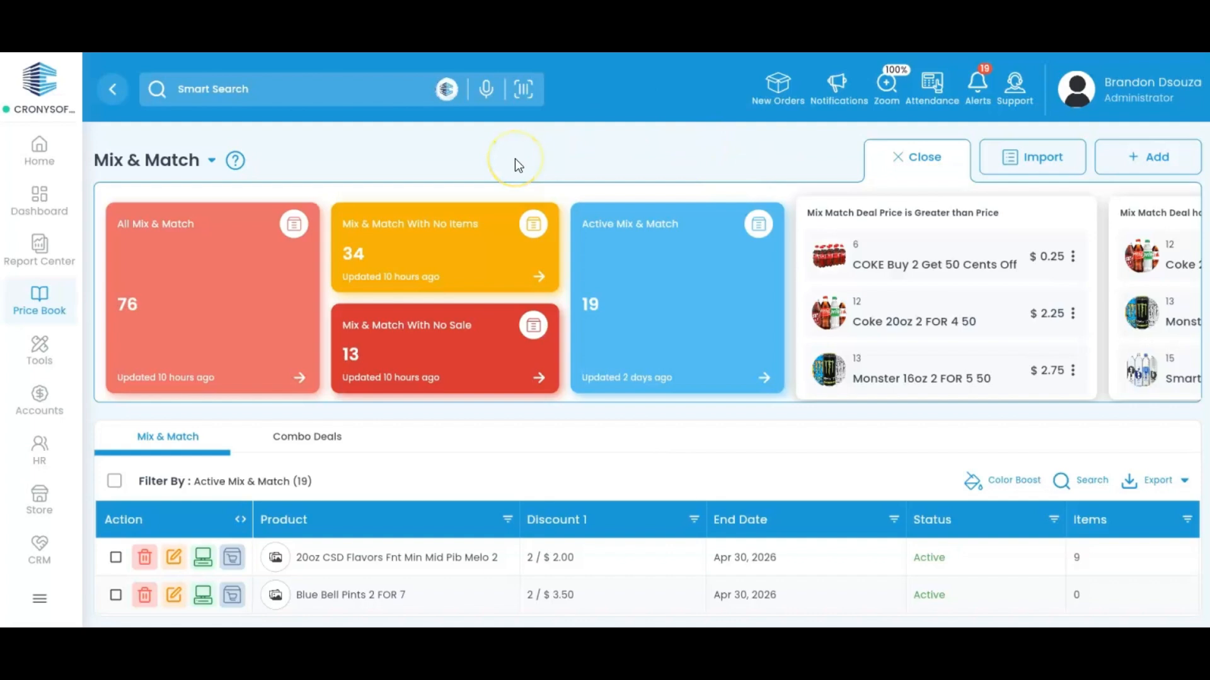
click(535, 379)
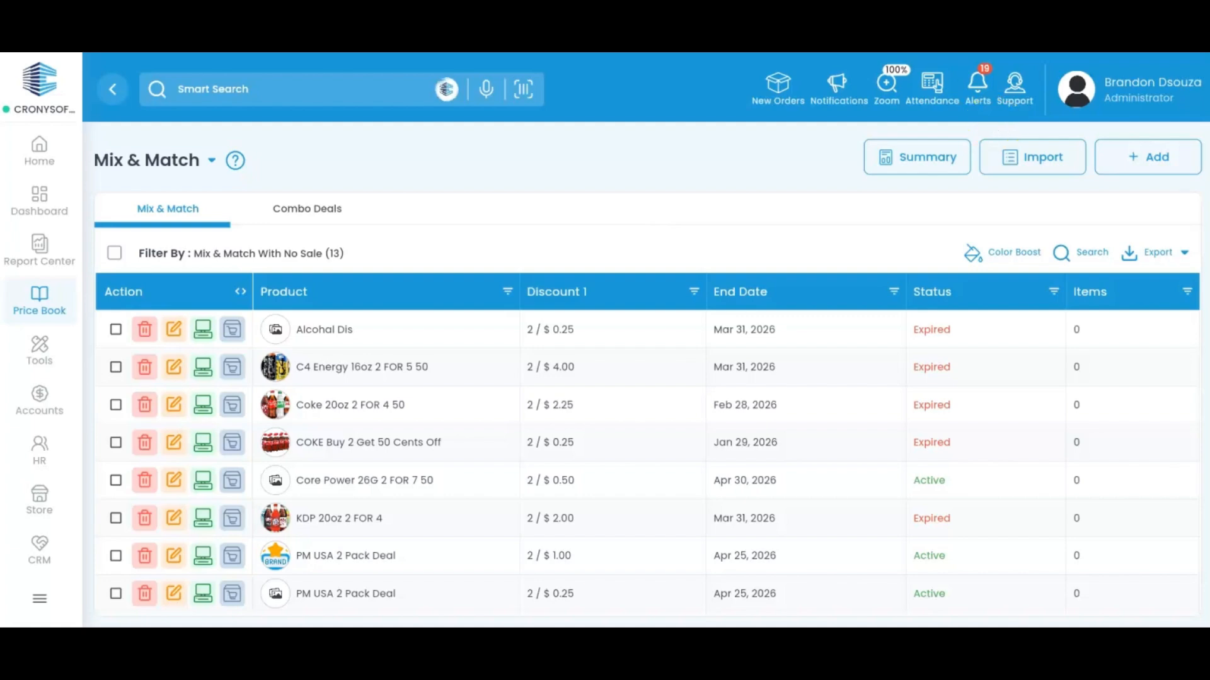
click(933, 169)
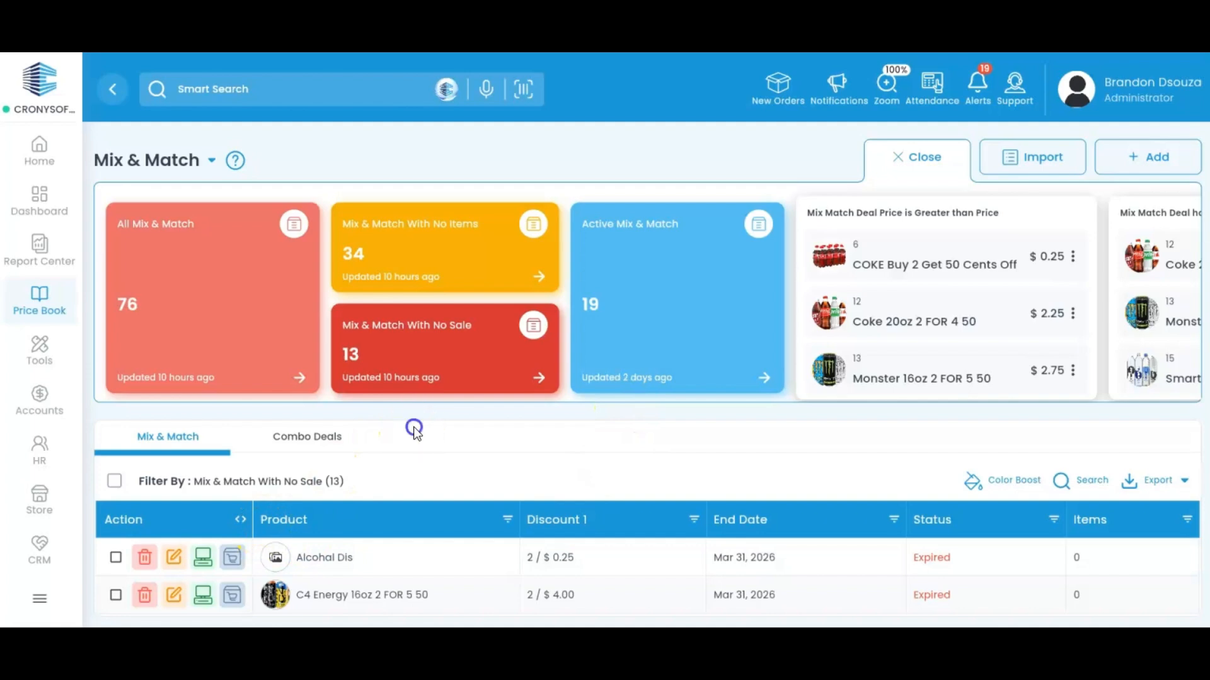
click(901, 157)
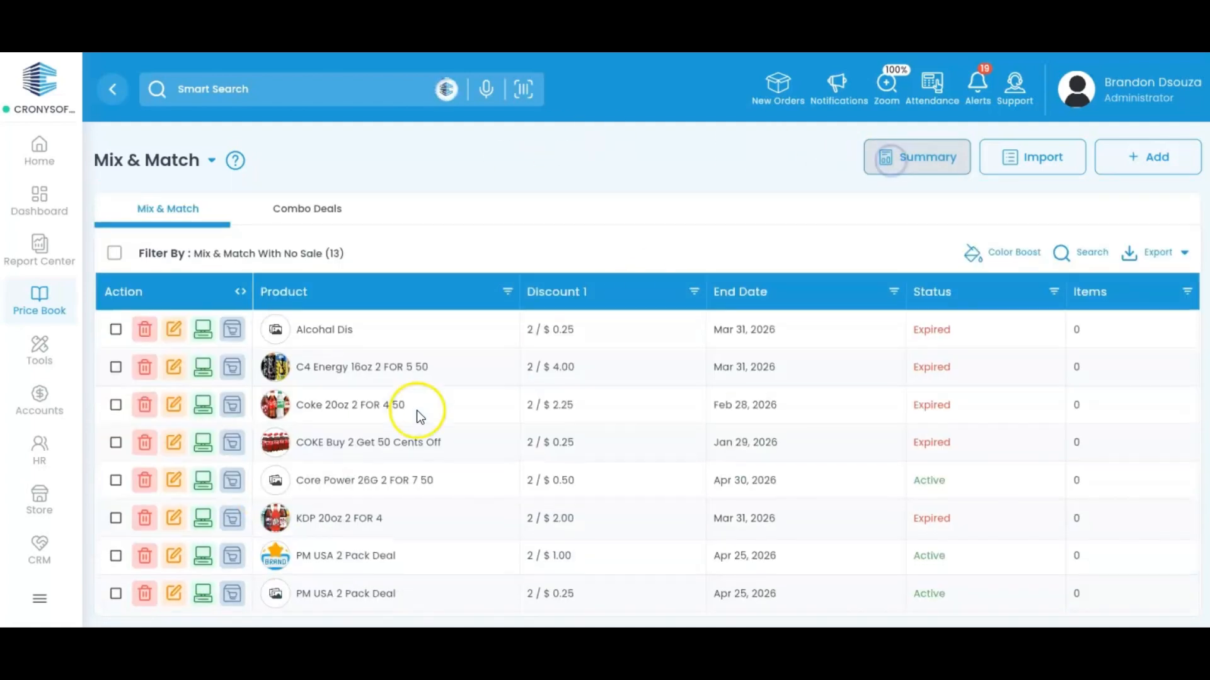
Load the GAMA APRIL 2026 promo package in the Mix & Match import.
click(1016, 157)
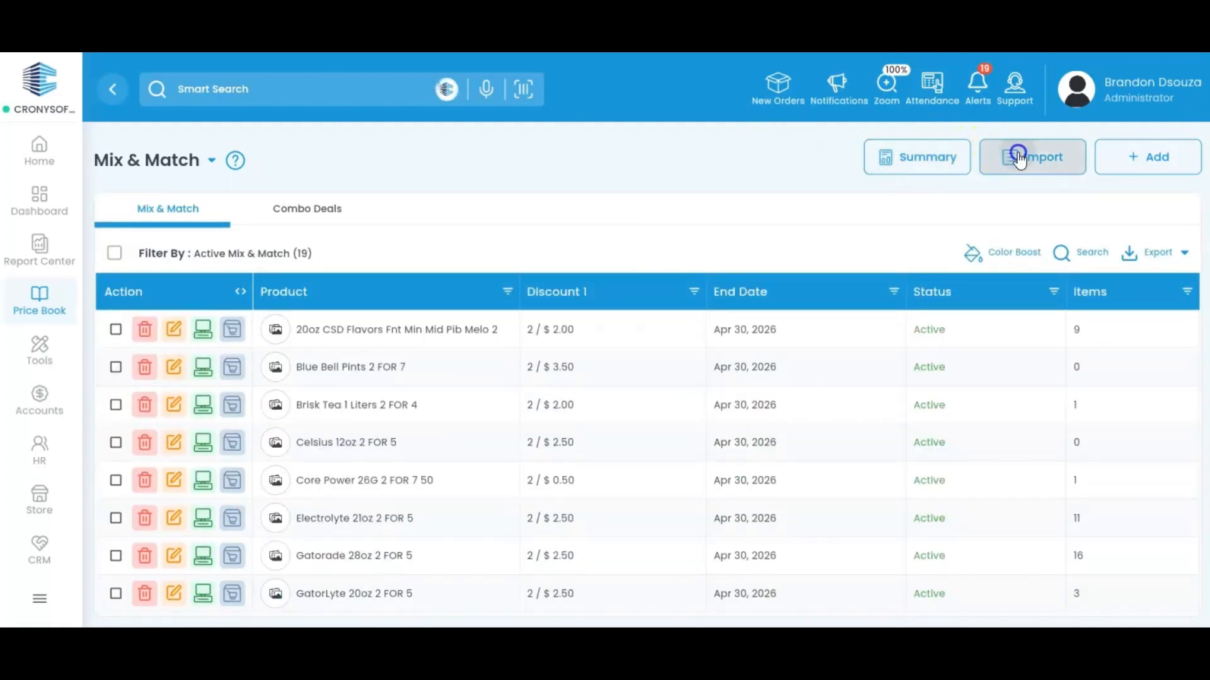
click(524, 174)
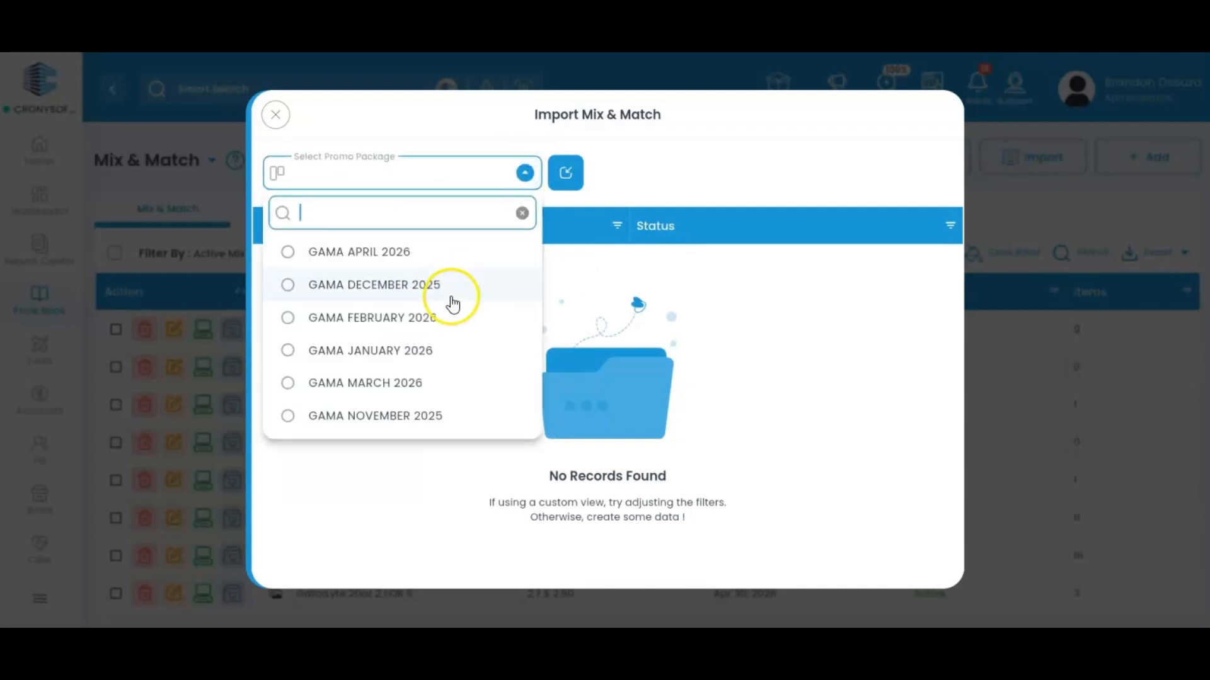
click(457, 263)
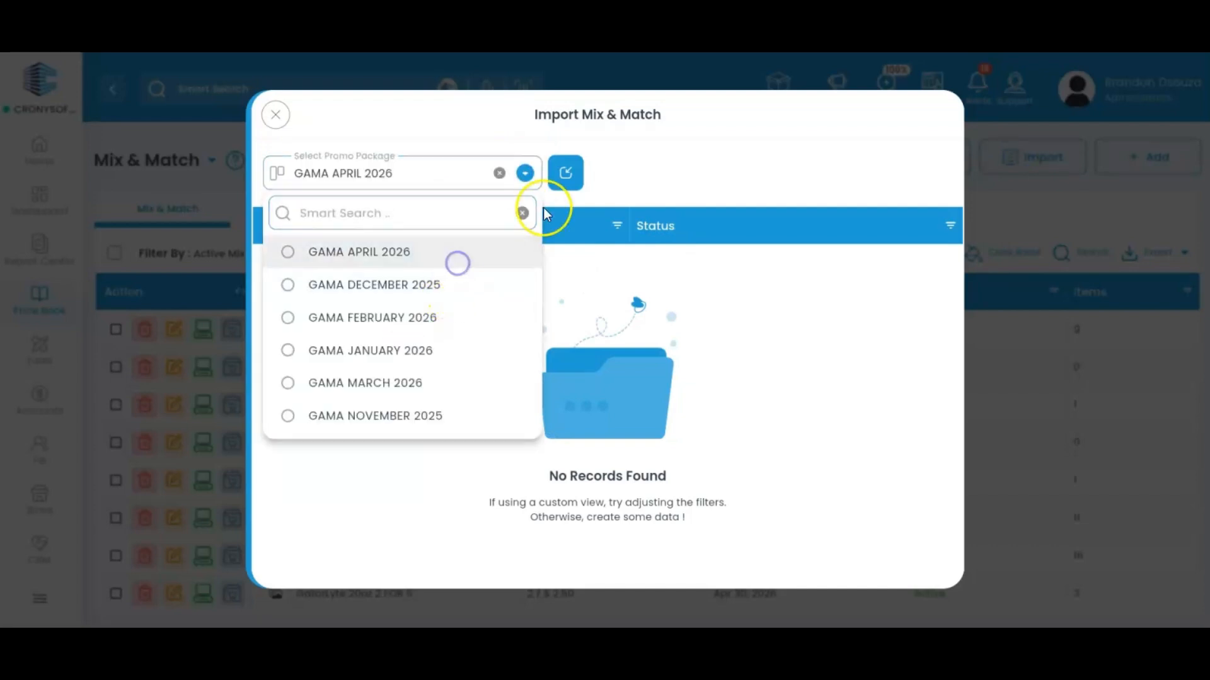
click(575, 177)
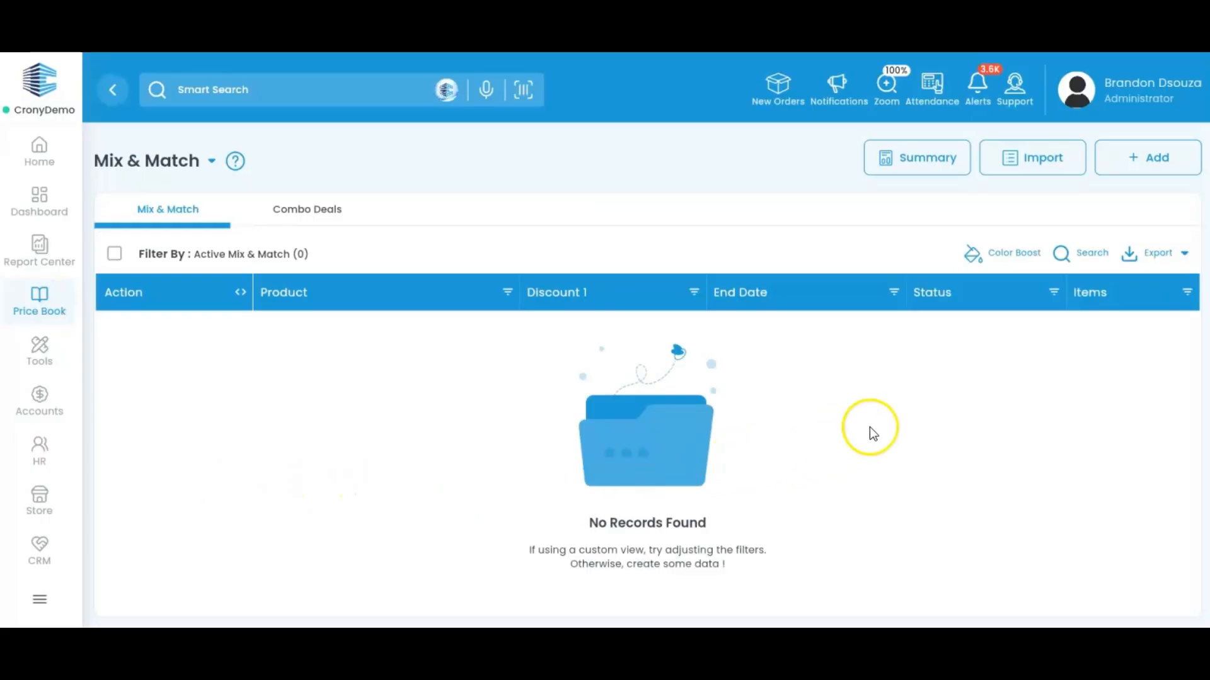
Add a deal named "Getorade 32oz Mix and Match", running from Mar 17, 2026 12:00 AM to Mar 21, 2026 12:59 PM.
click(1132, 164)
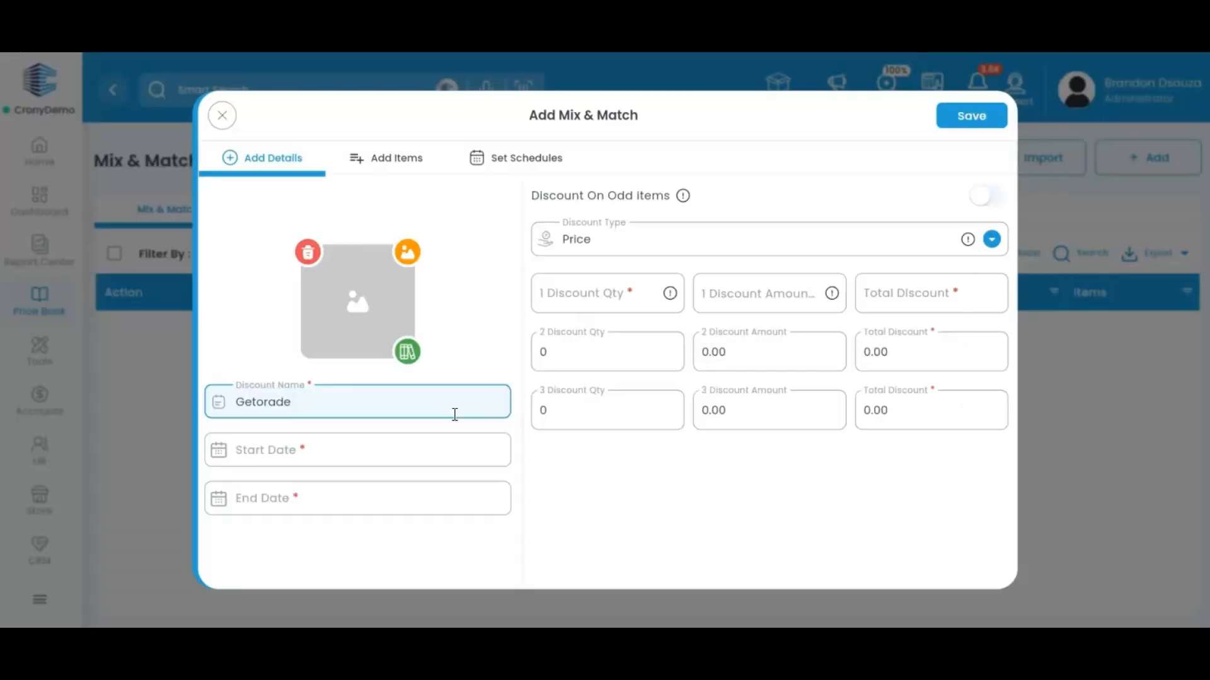
text(32oz Mix and Match)
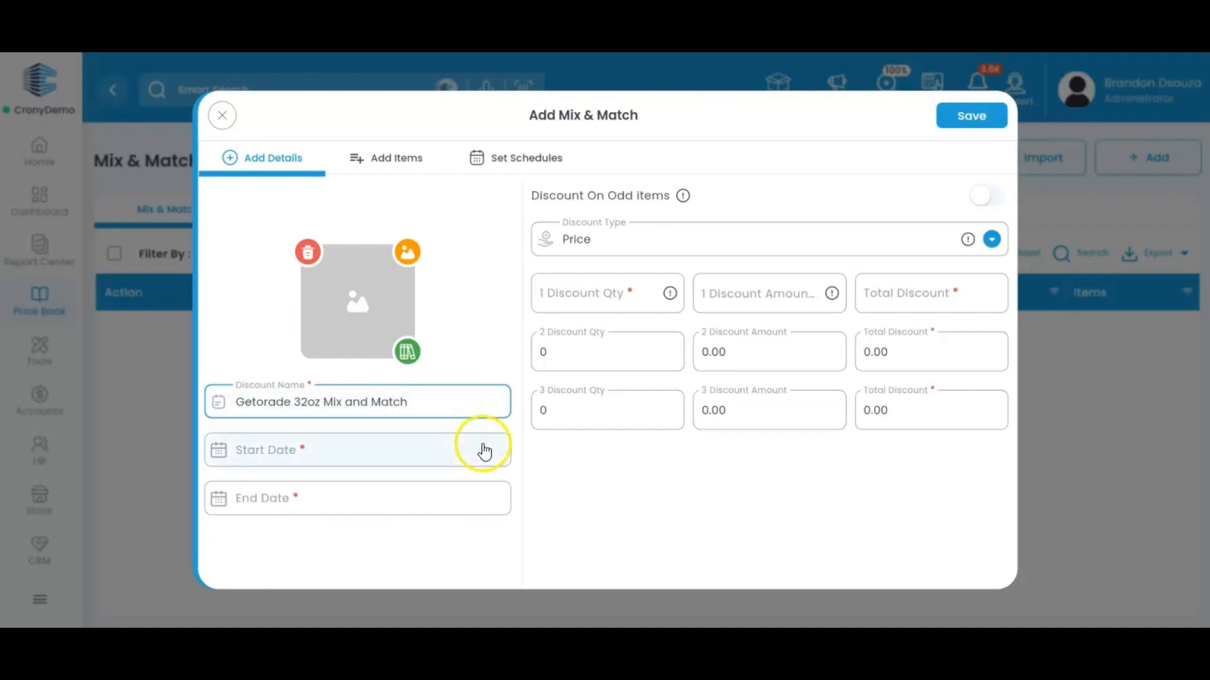
click(482, 448)
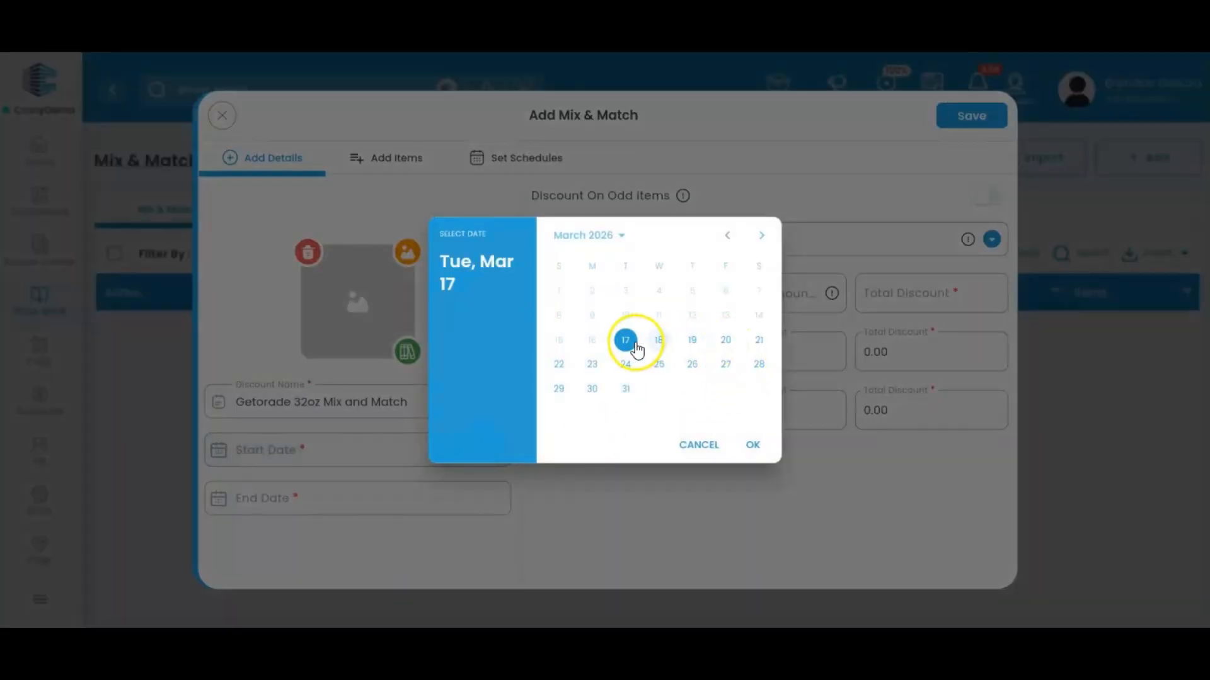
click(627, 341)
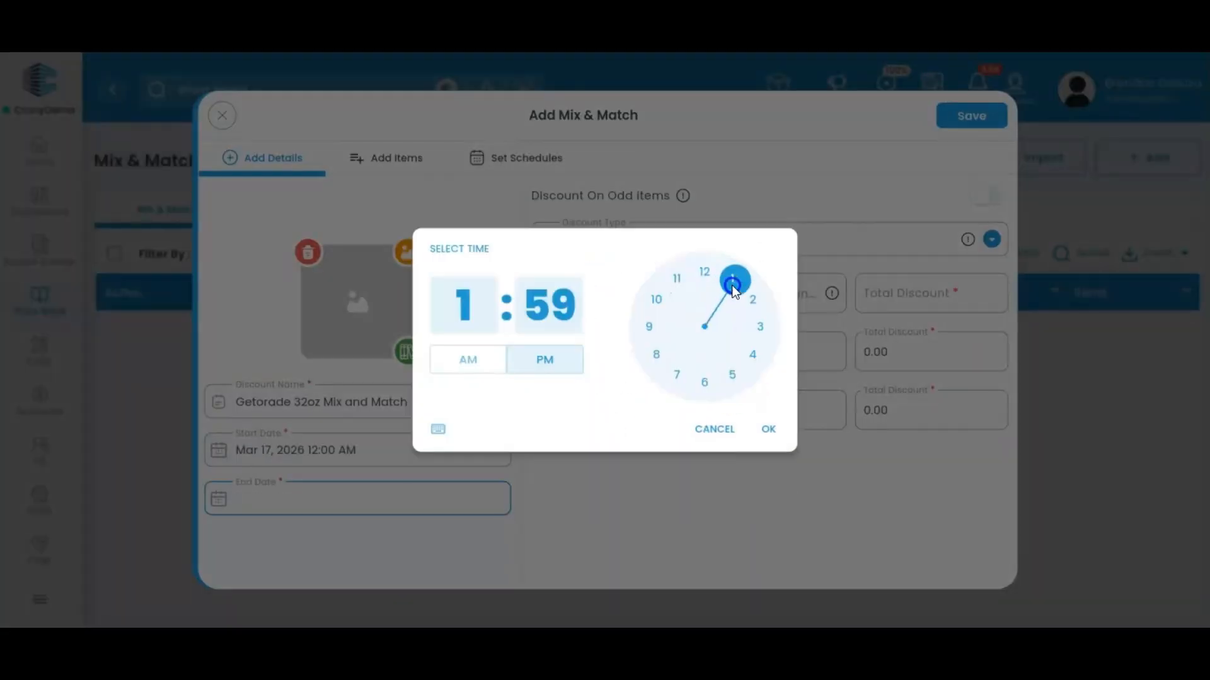
click(702, 278)
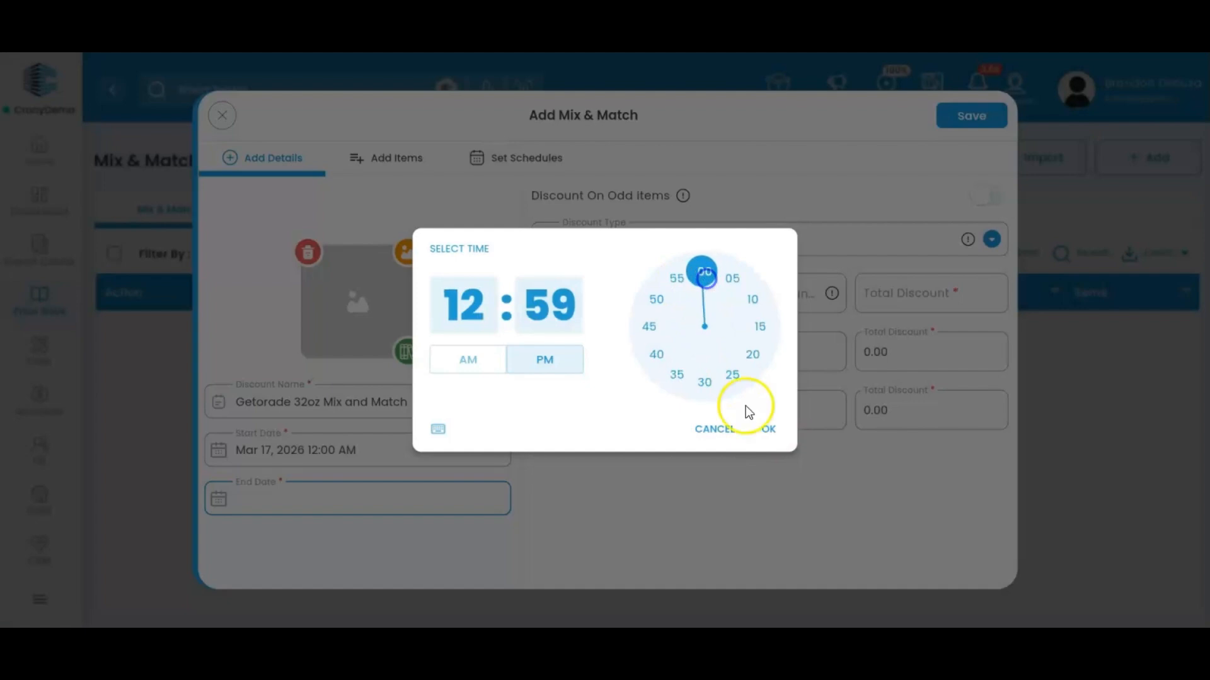
click(772, 433)
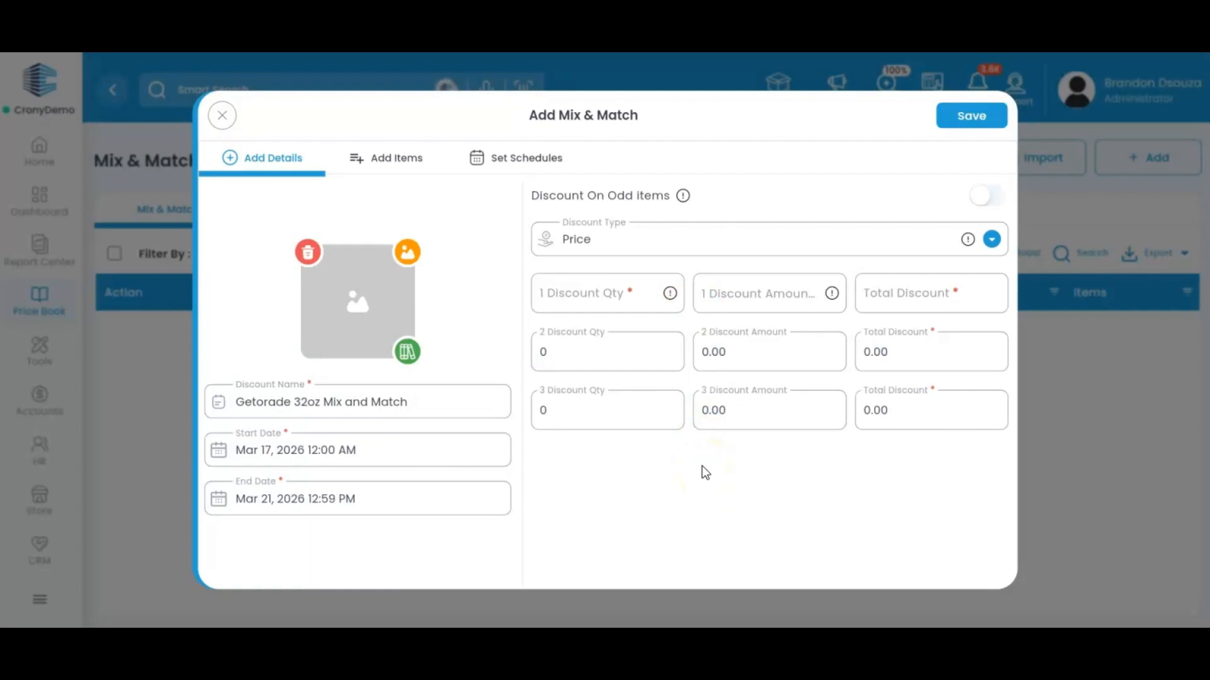
Set the deal's first price discount to a quantity of 2 with a total discount of 3.
click(615, 301)
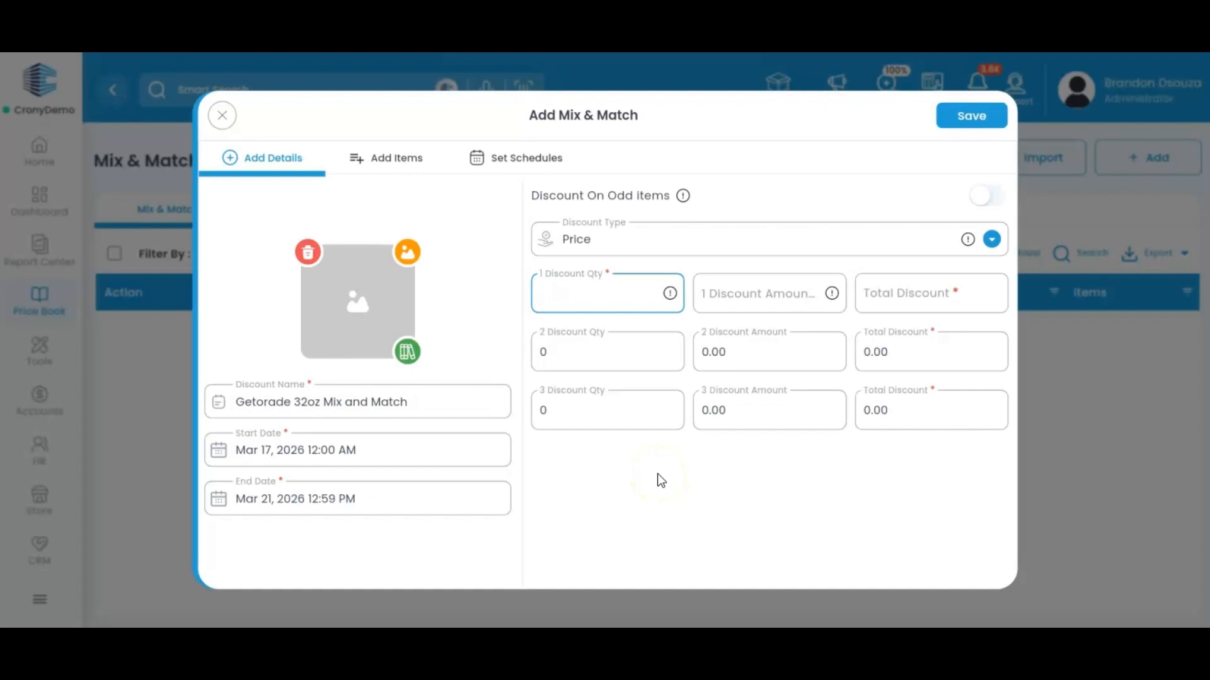
text(2)
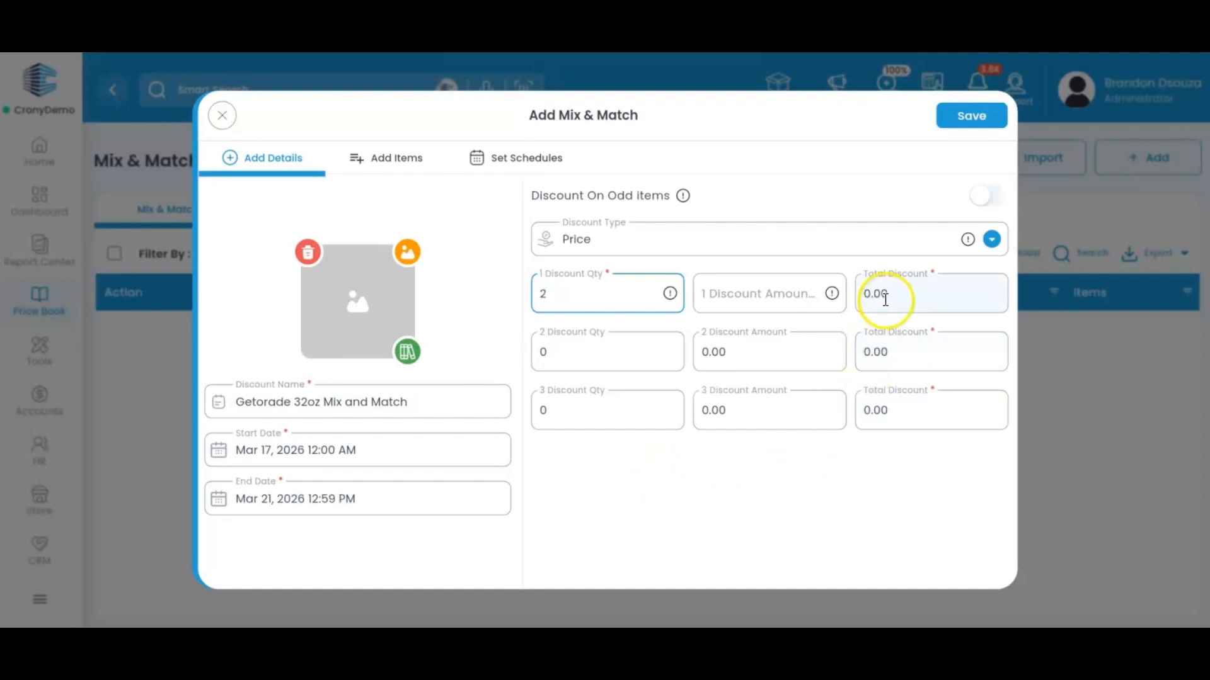
click(885, 300)
text(3)
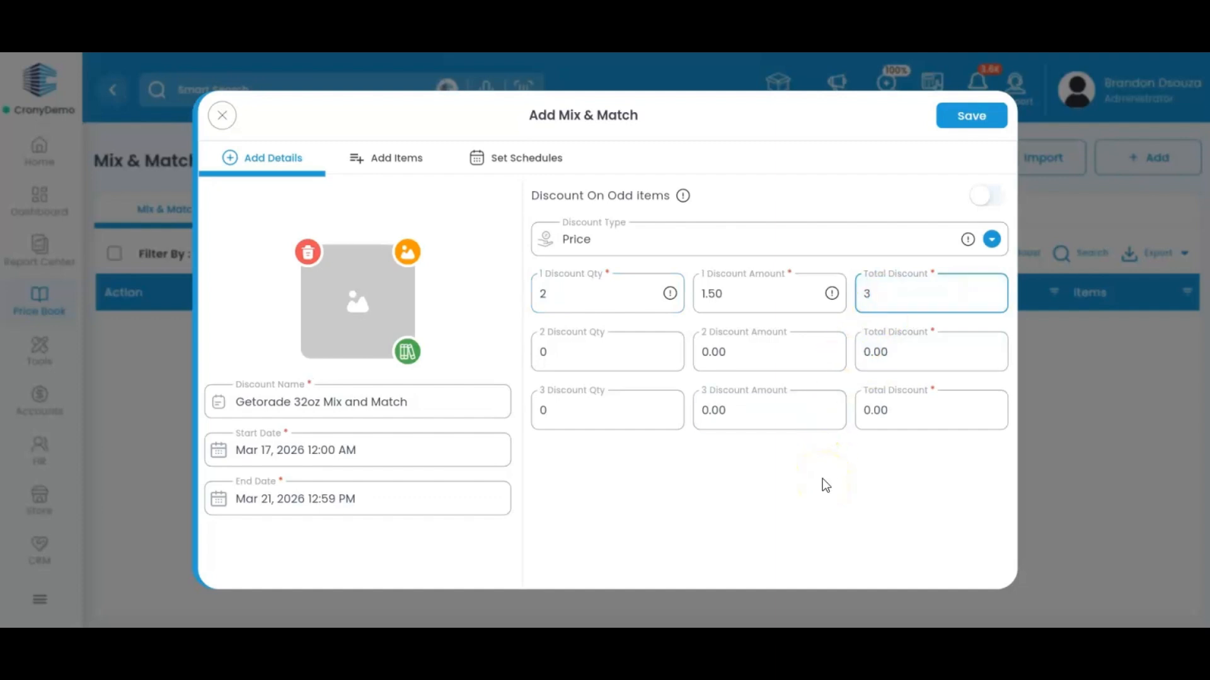
Change the discount type to Percentage and set the first discount to an amount of 5 for a quantity of 6.
click(775, 249)
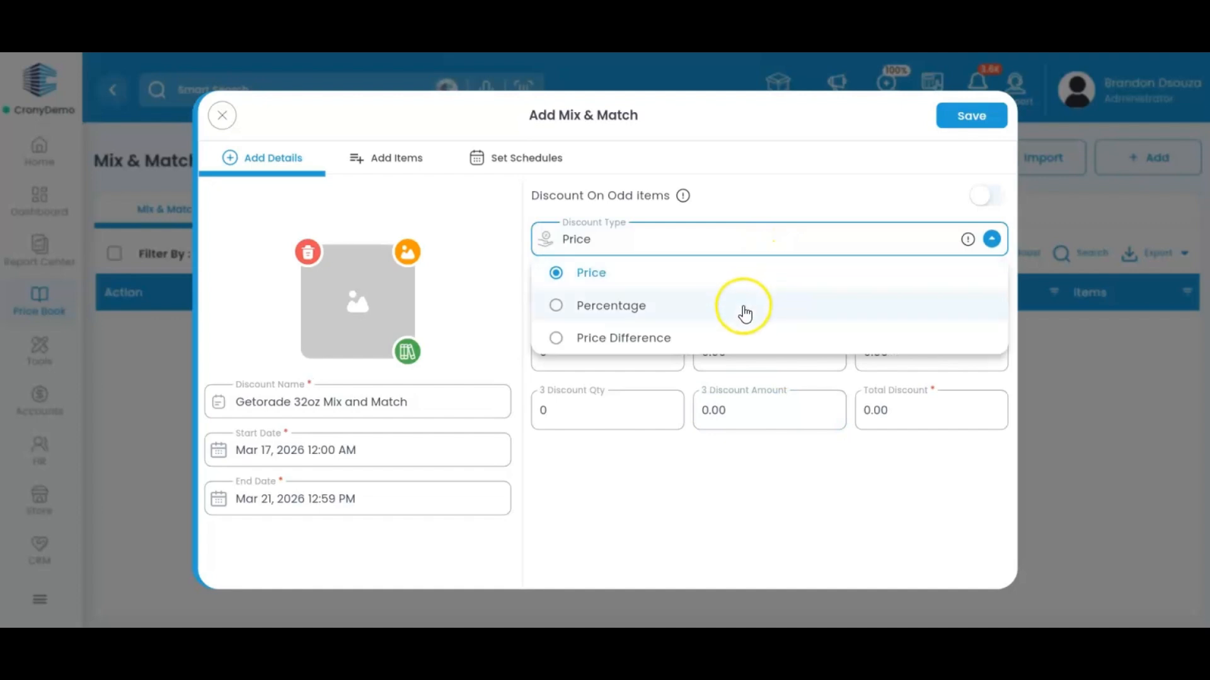
click(742, 306)
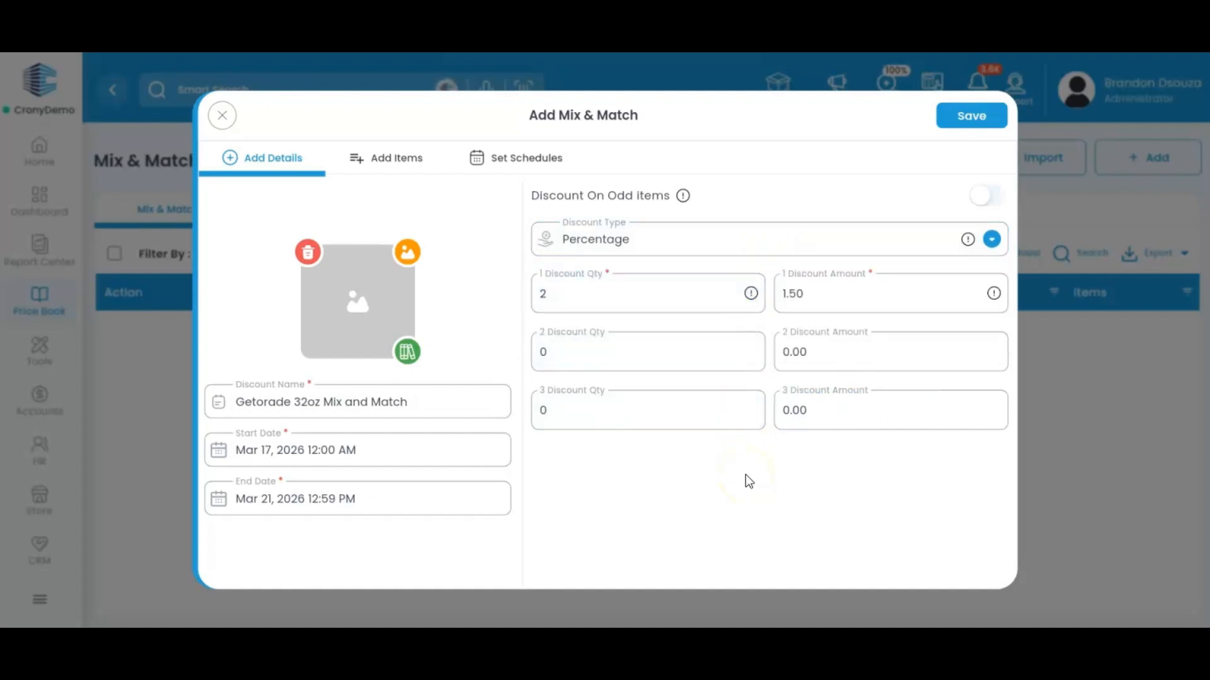
double_click(840, 297)
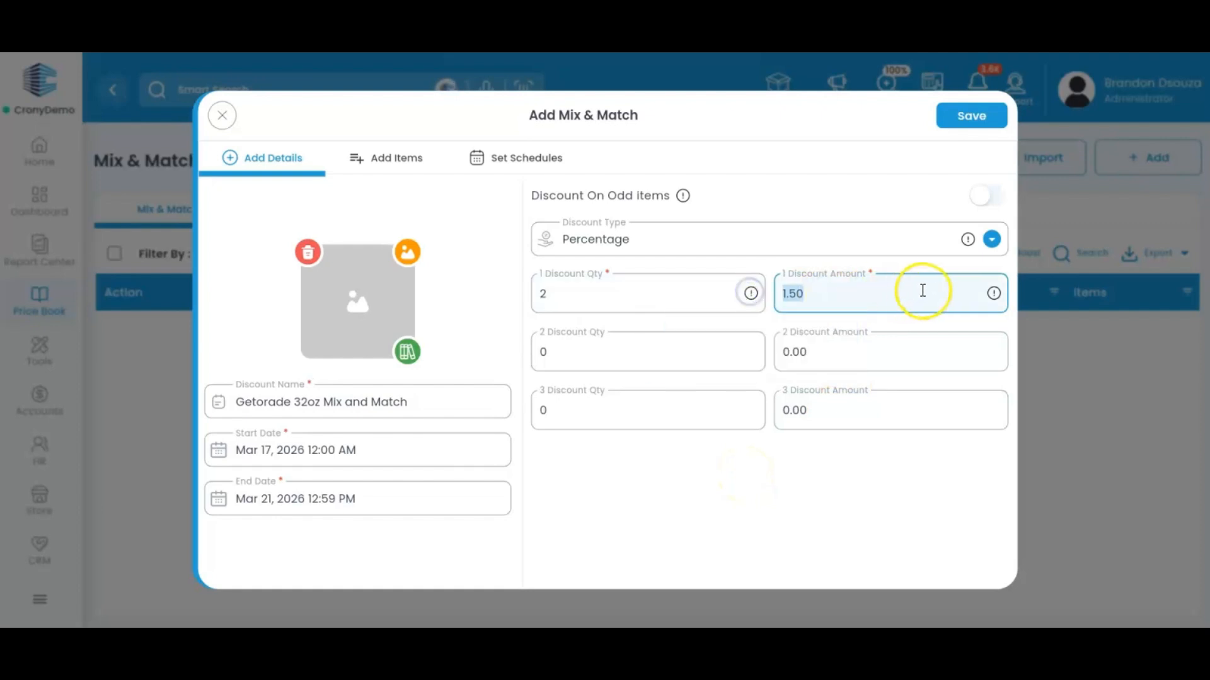
key(BackSpace)
click(992, 295)
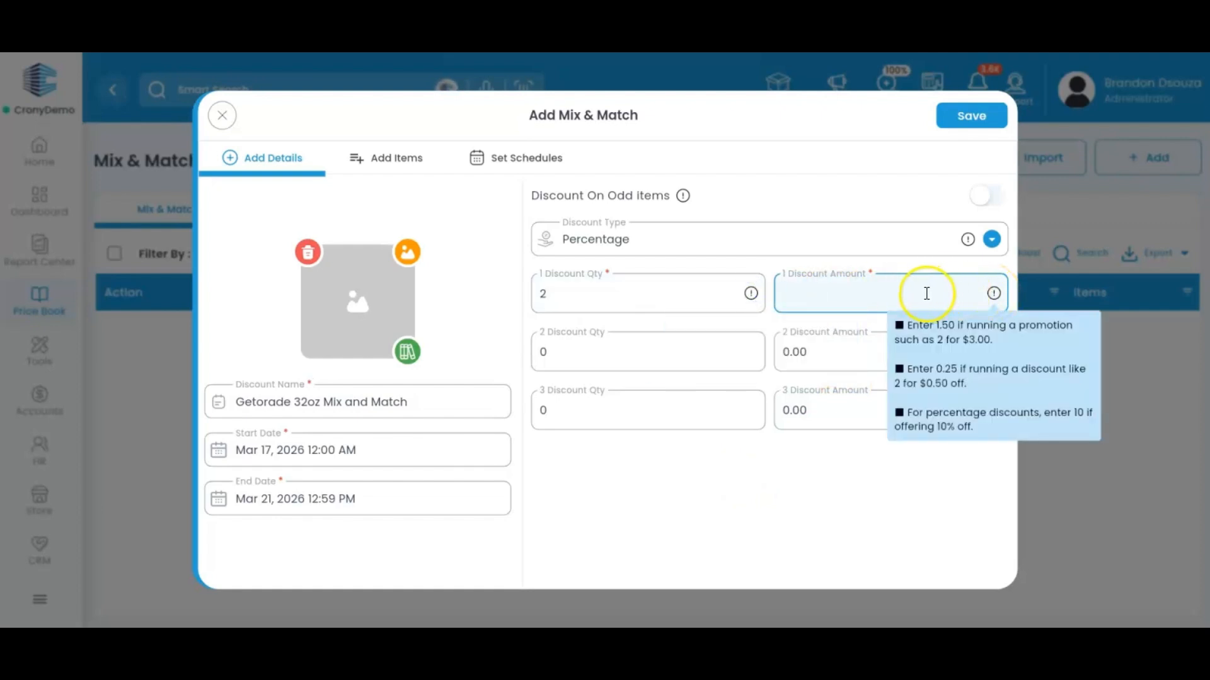
click(926, 294)
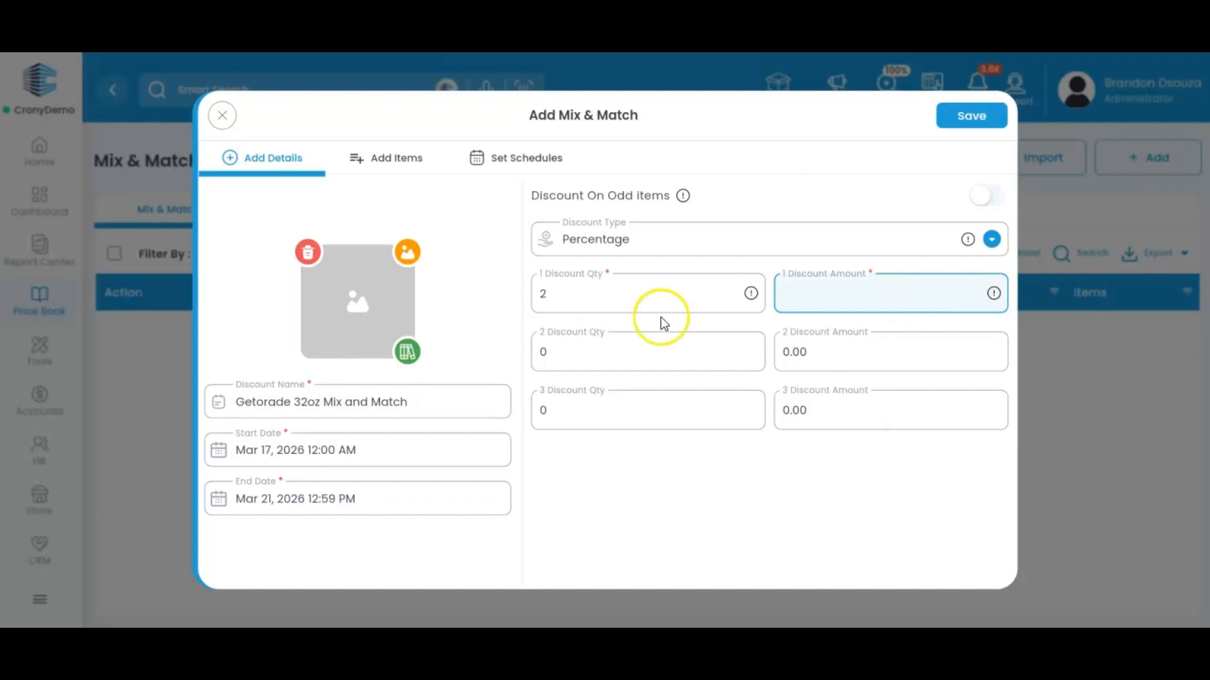
text(5)
click(634, 299)
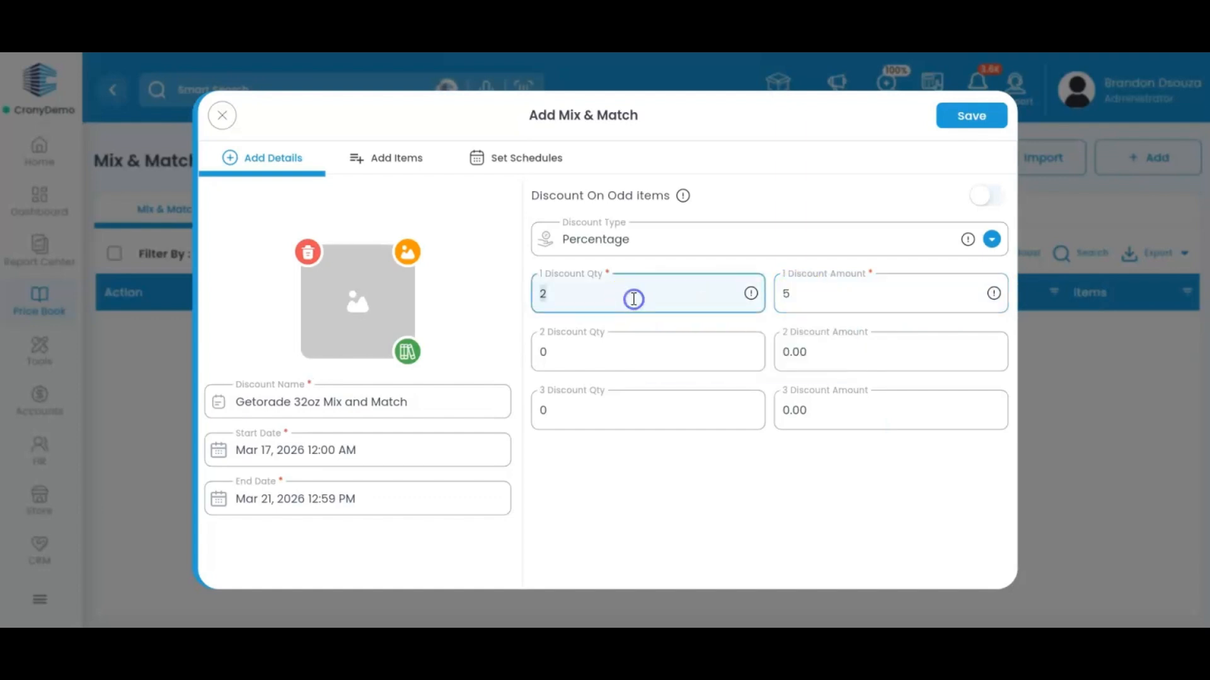
key(BackSpace)
text(6)
click(784, 500)
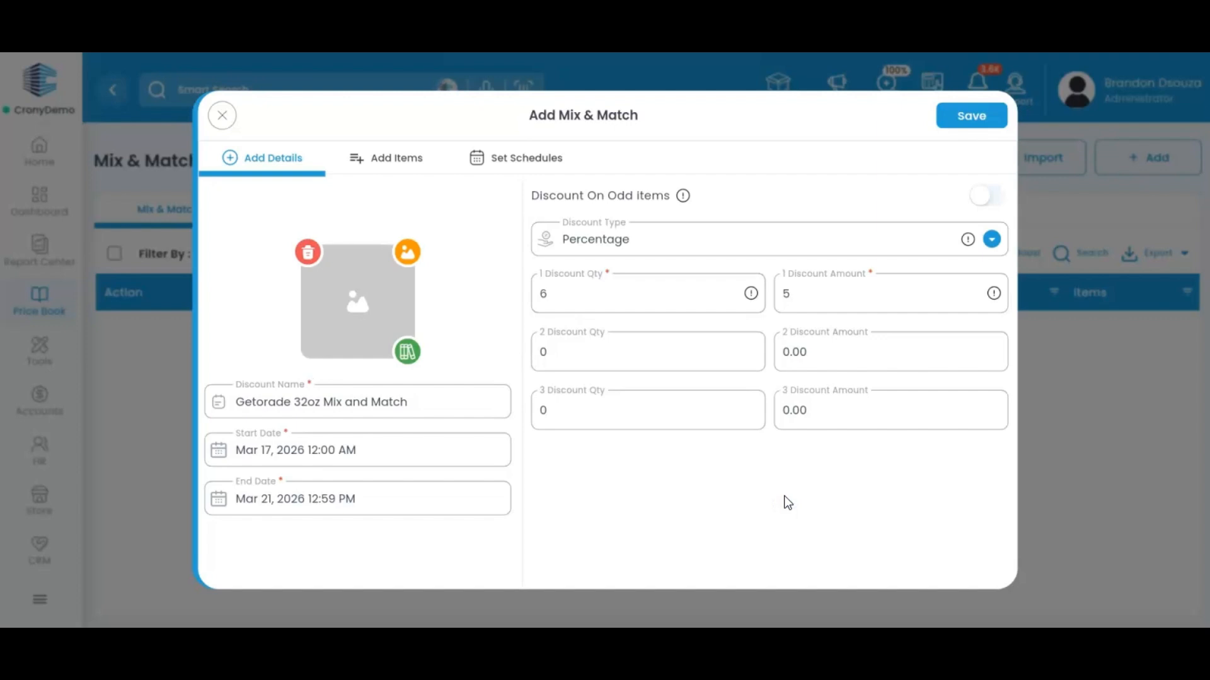
Change the discount type to Price Difference and set the first discount to quantity 2 with a total discount of 0.25.
click(756, 243)
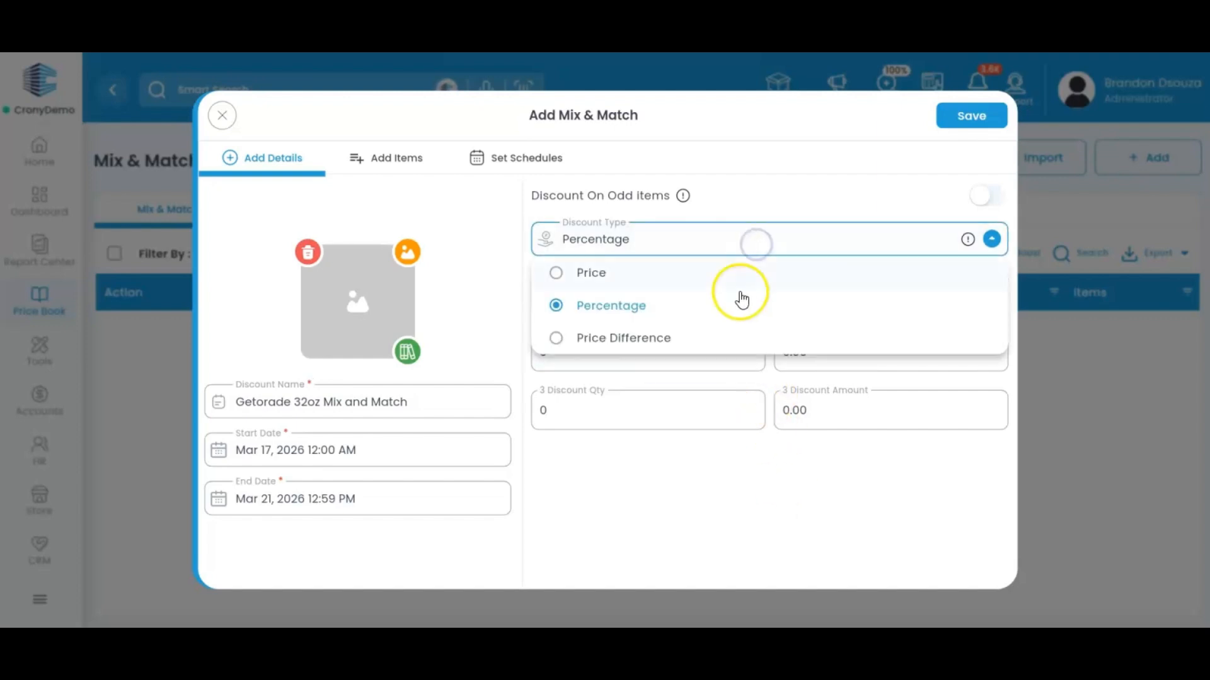
click(734, 338)
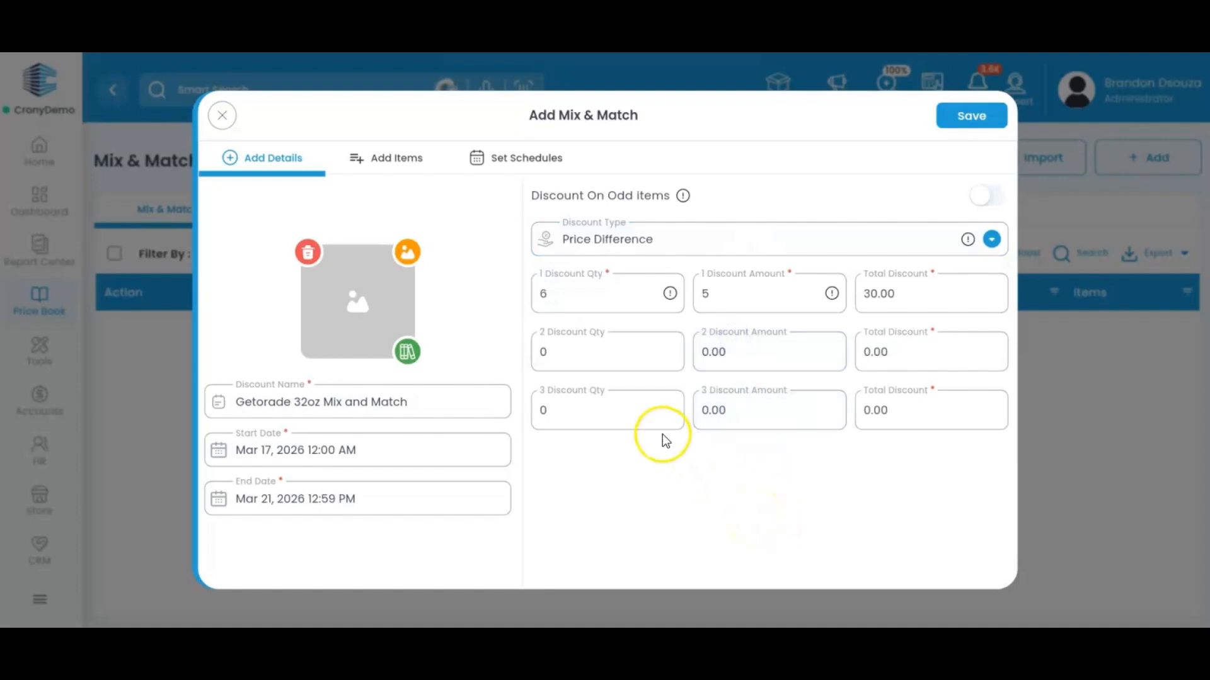
drag(580, 293, 436, 299)
key(BackSpace)
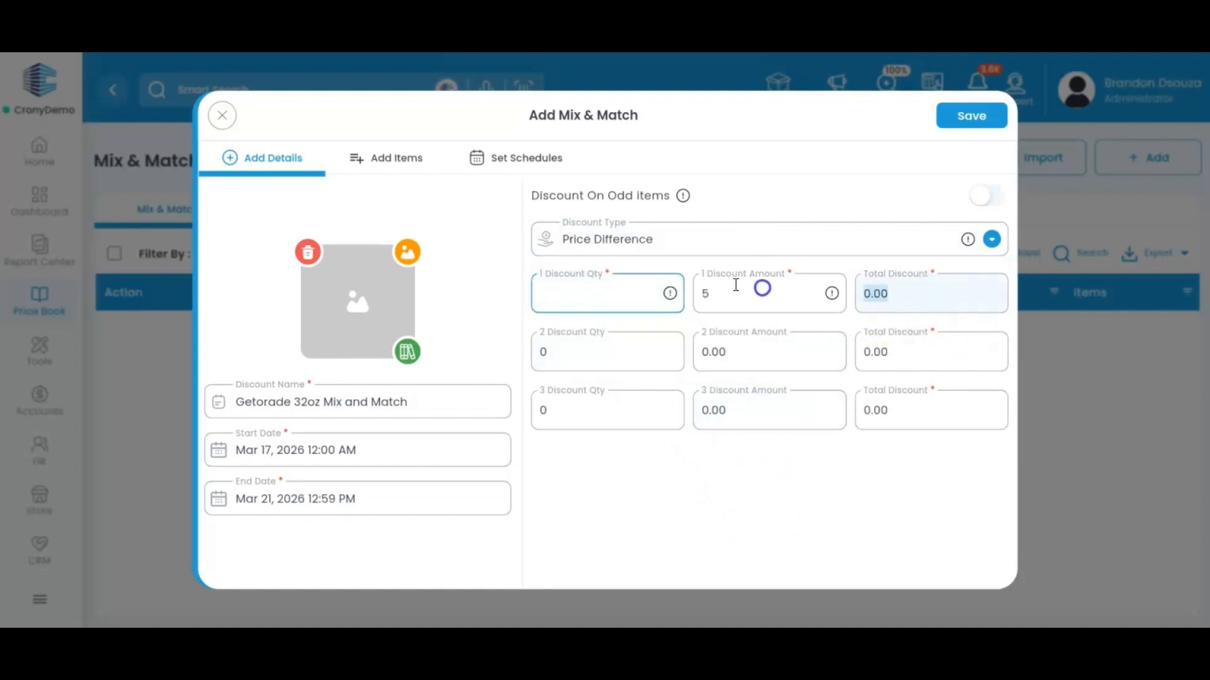
click(759, 291)
key(BackSpace)
click(607, 288)
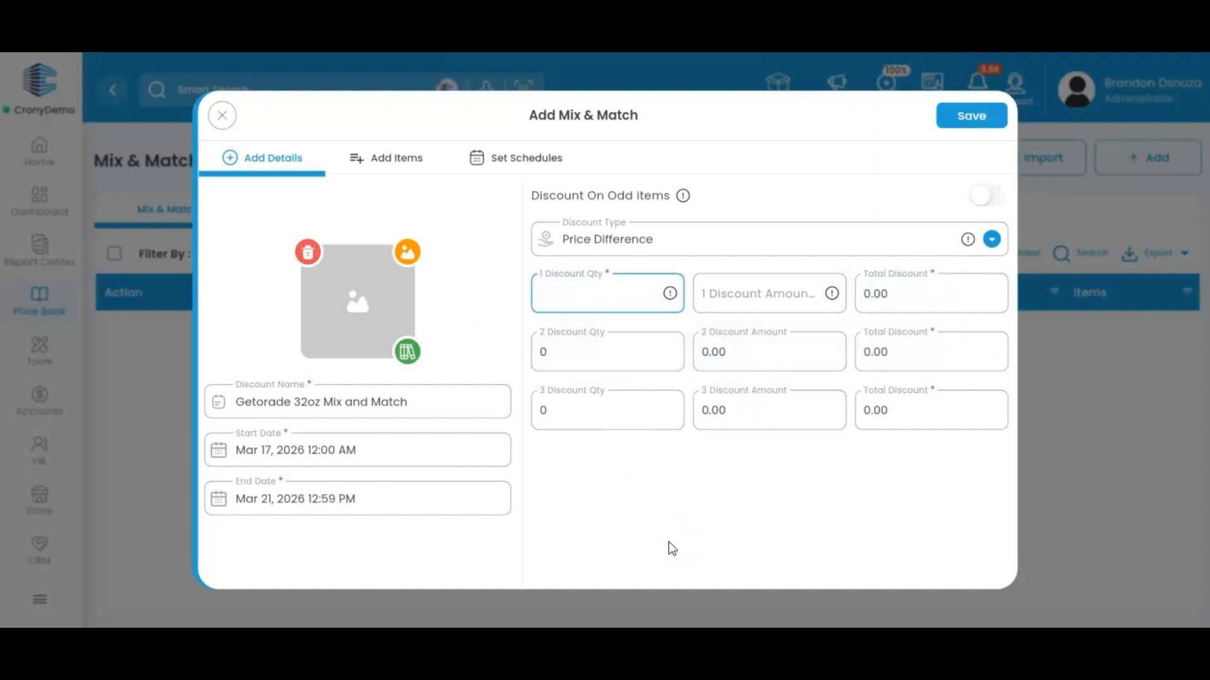
text(2)
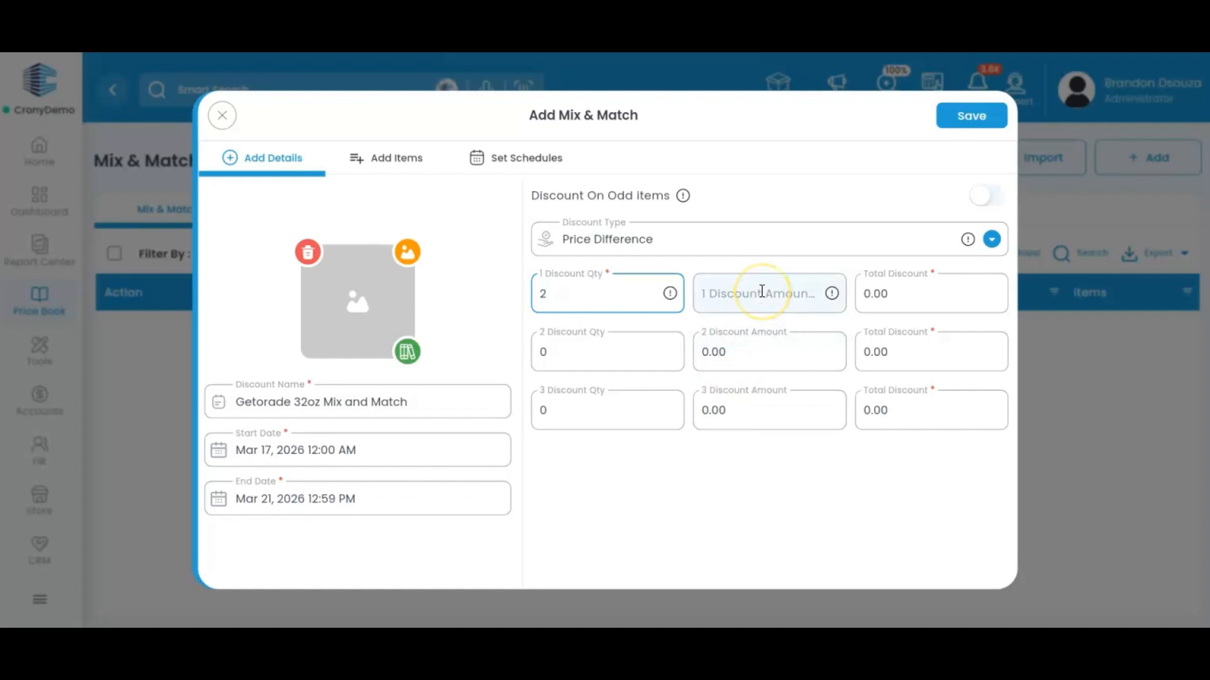
click(924, 290)
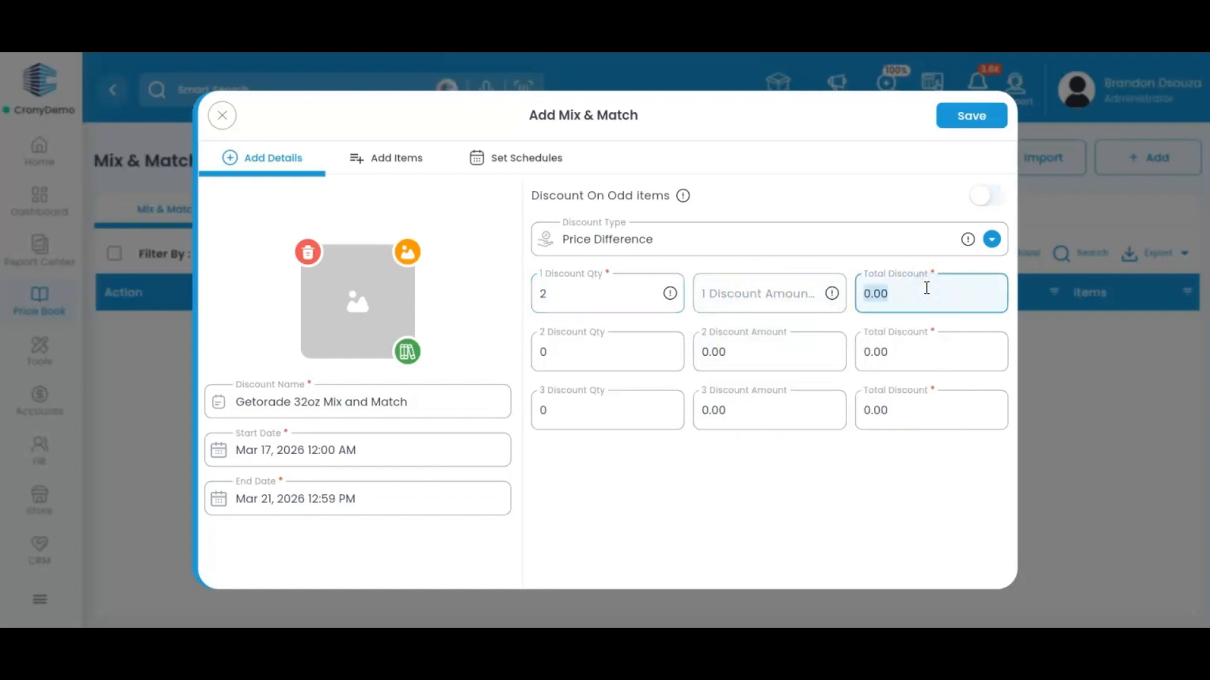
text(0.25)
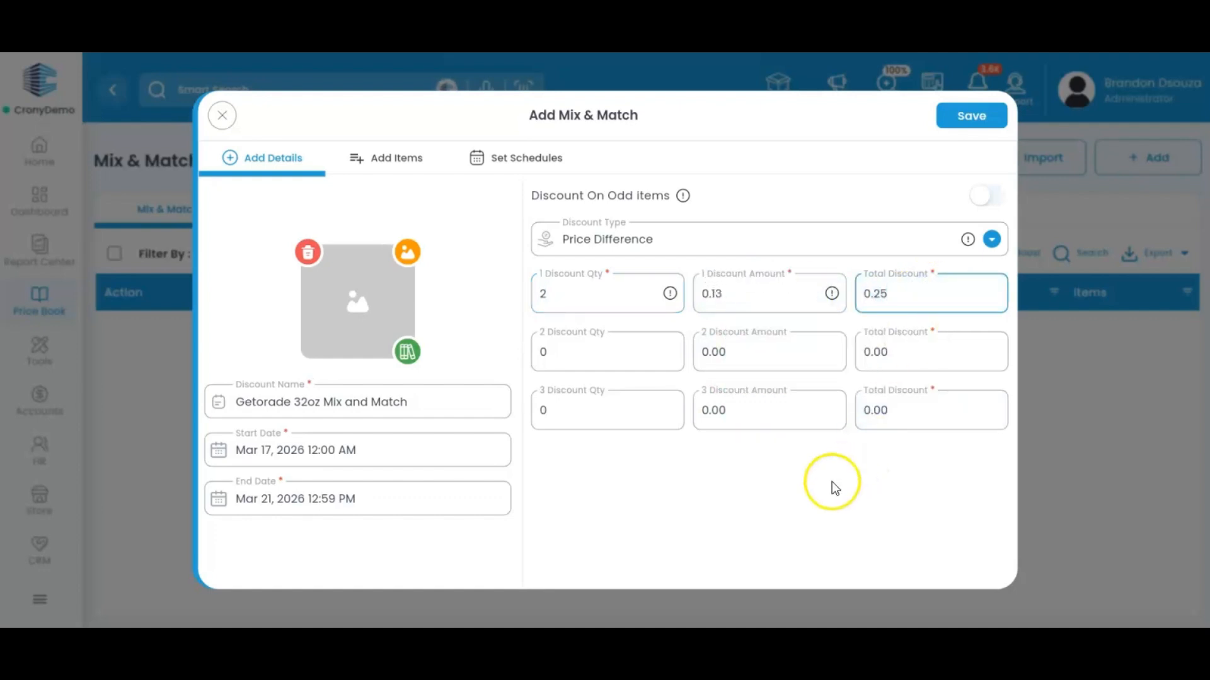
click(834, 487)
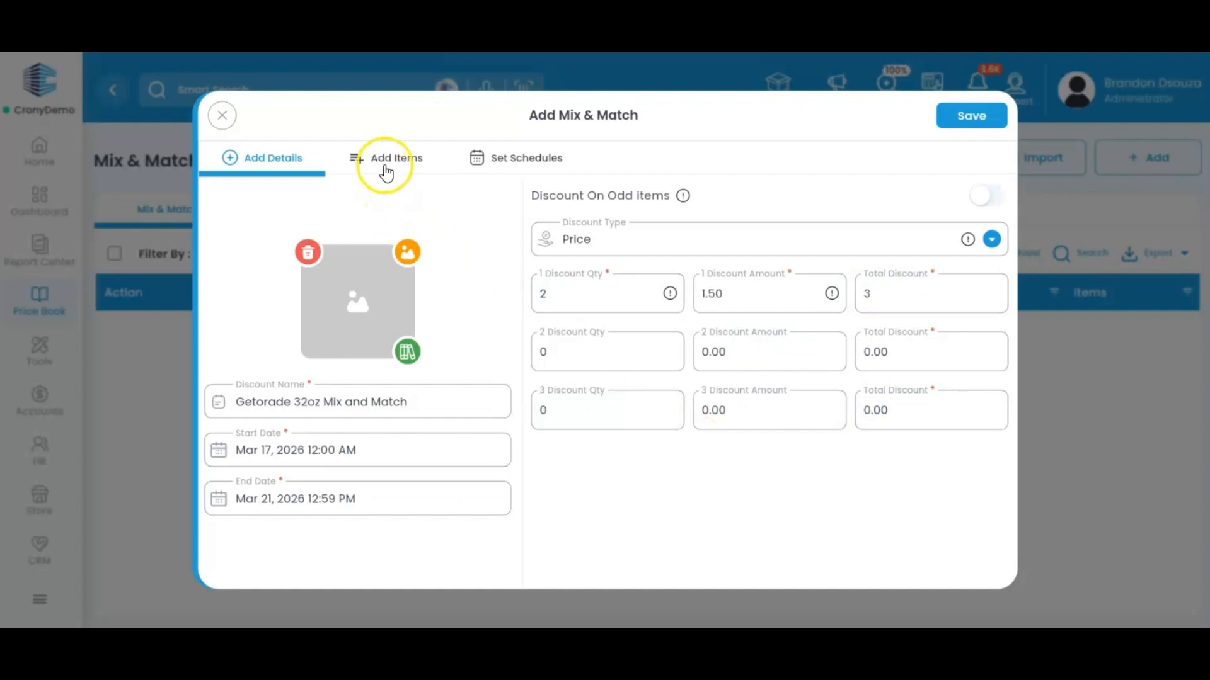
Add all active items from the BAKERY department to the Gatorade 32oz mix and match deal and save the deal.
click(385, 170)
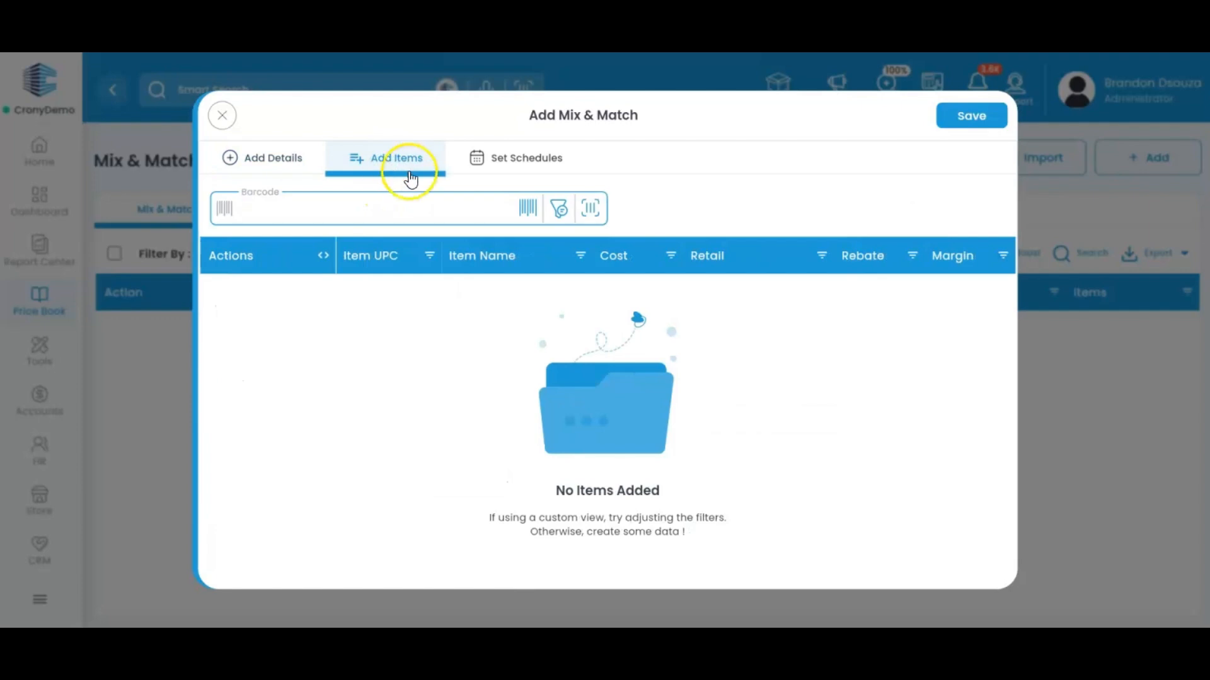
click(559, 208)
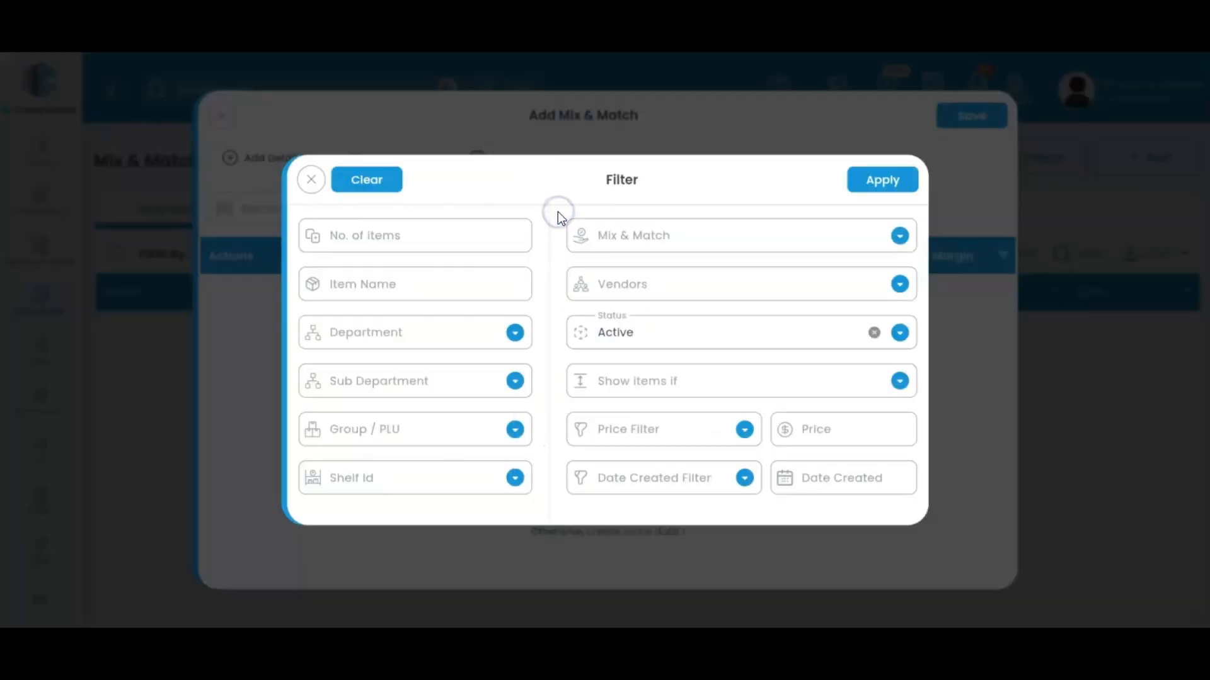
click(461, 339)
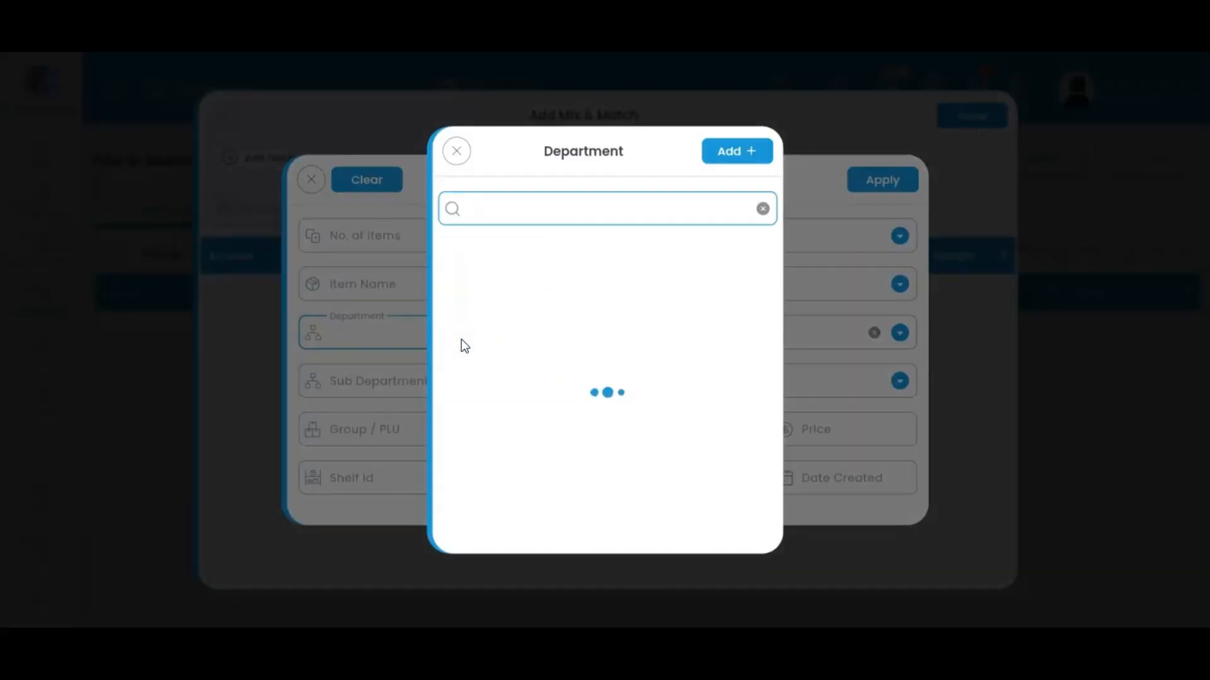
click(489, 248)
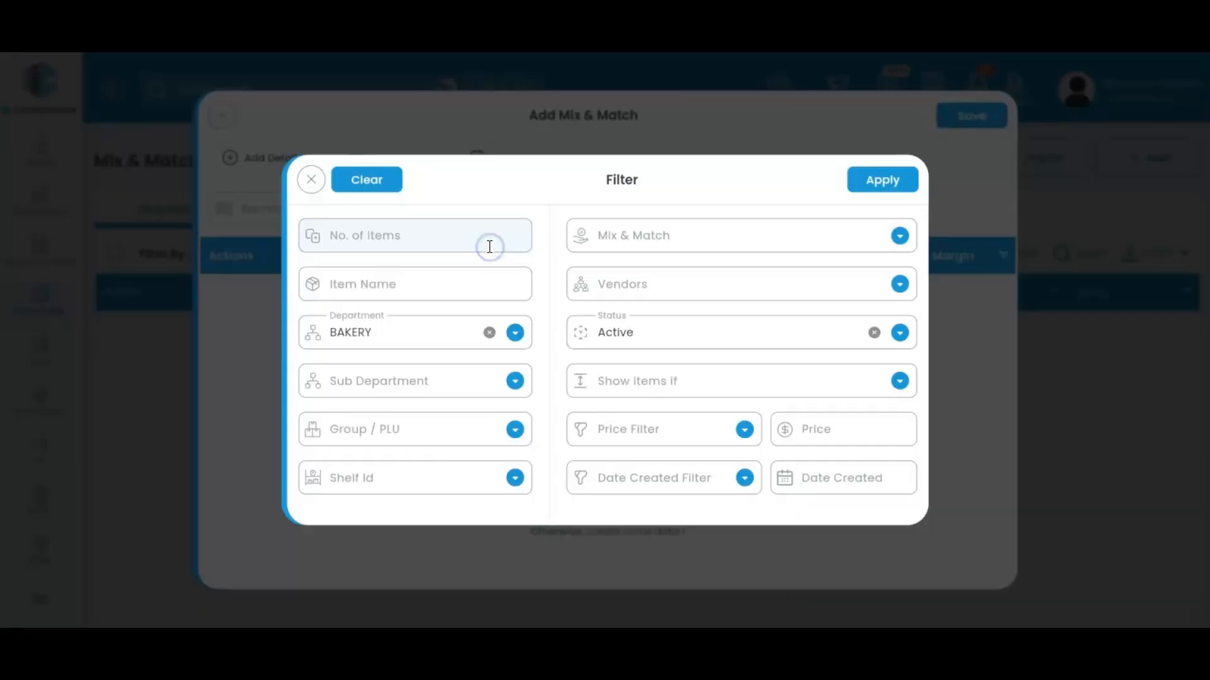
click(859, 183)
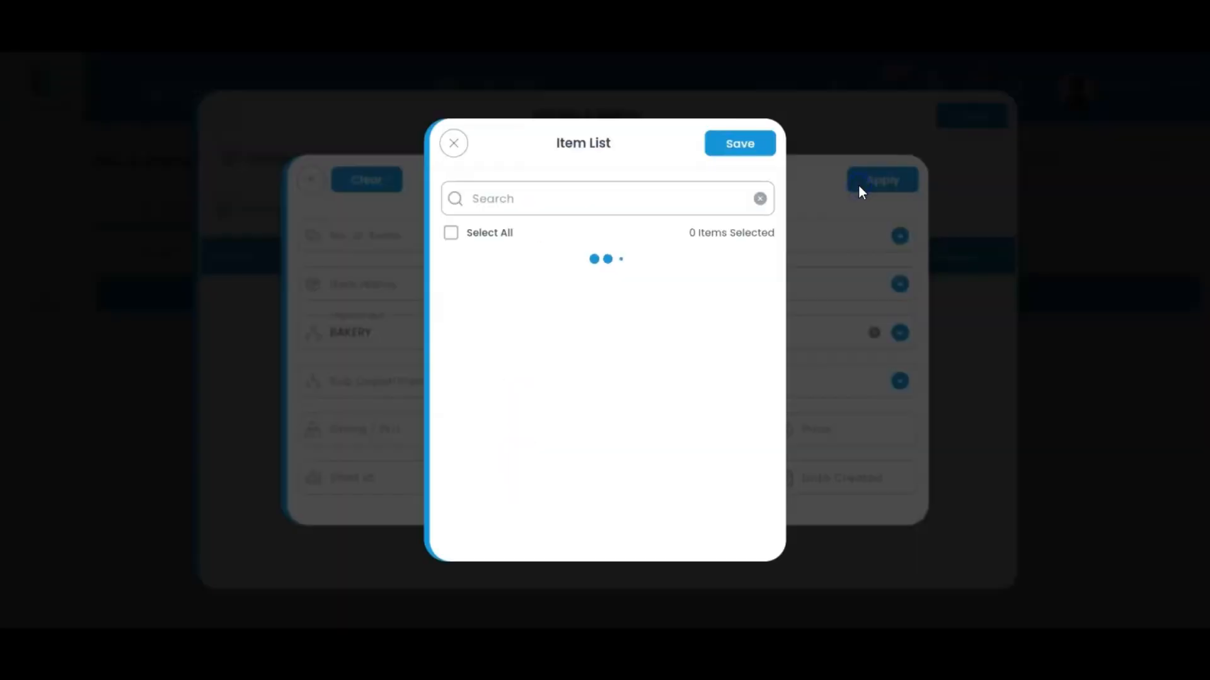
click(452, 233)
click(742, 146)
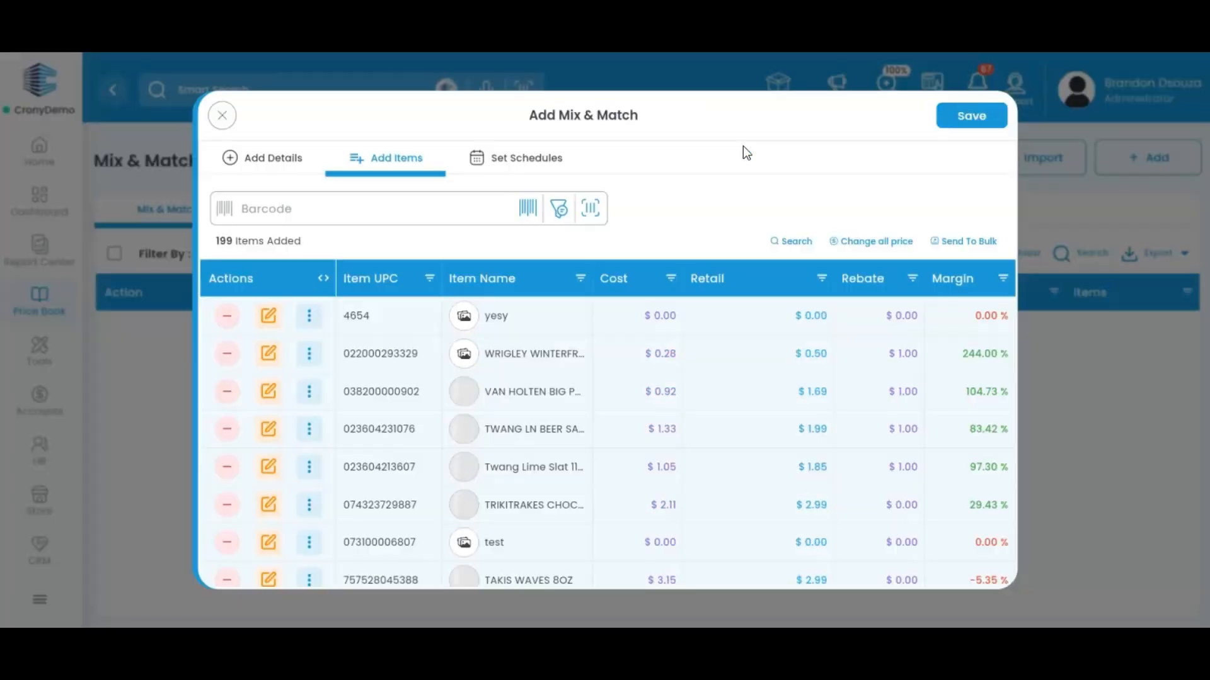
click(987, 119)
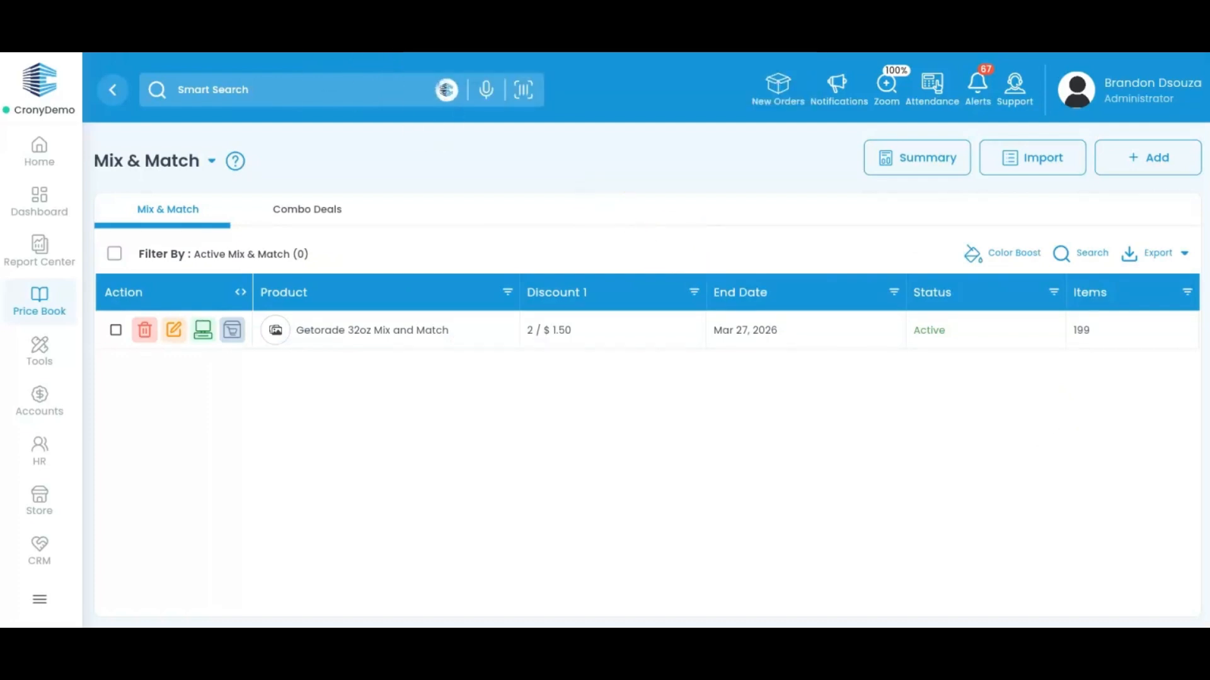
Enable Discount On Odd Items in a new mix and match deal and close the deal without saving.
click(1129, 162)
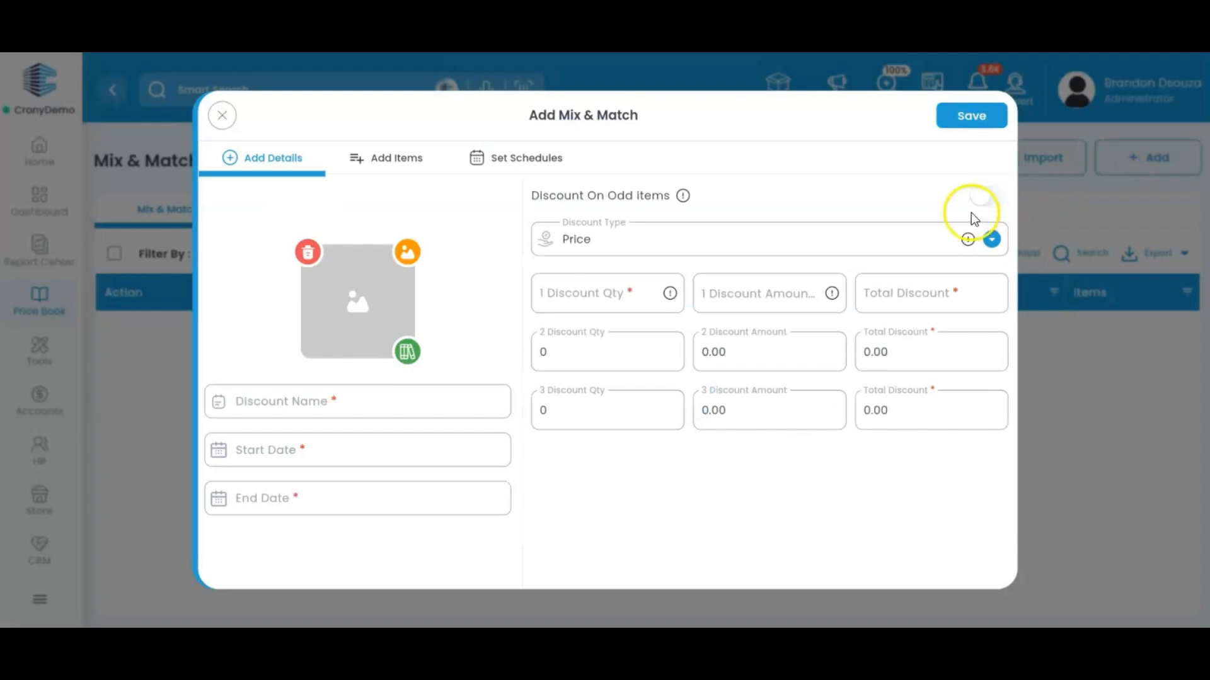
mouse_move(682, 202)
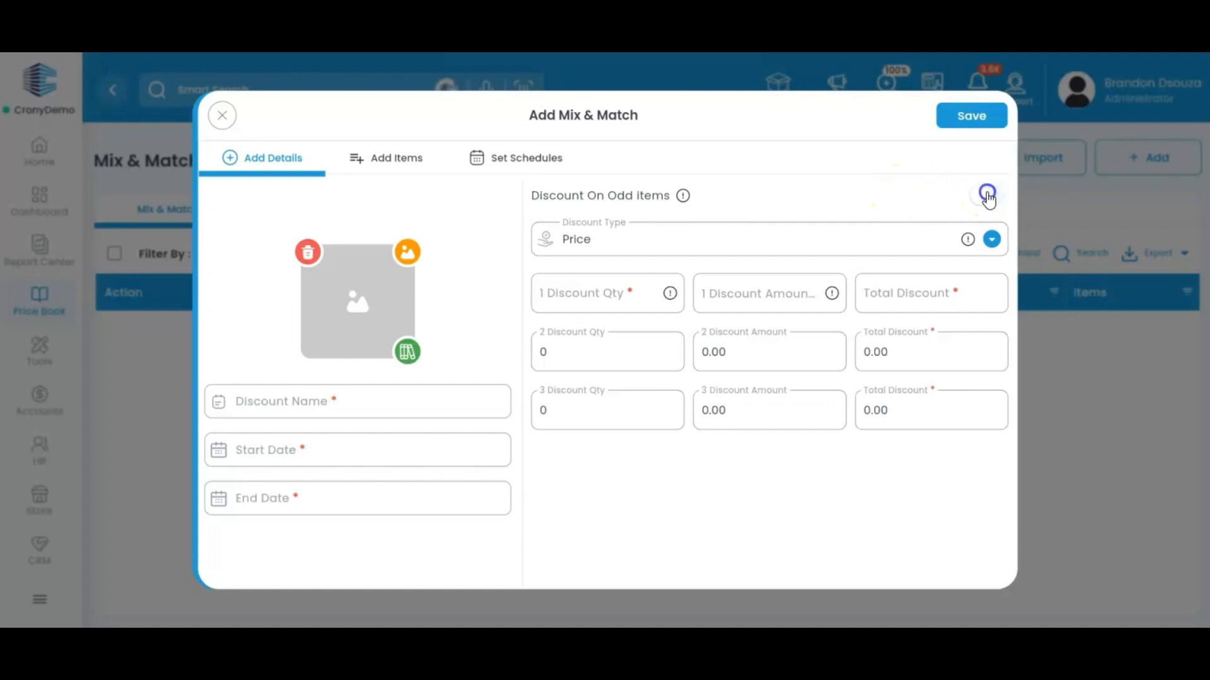
click(985, 195)
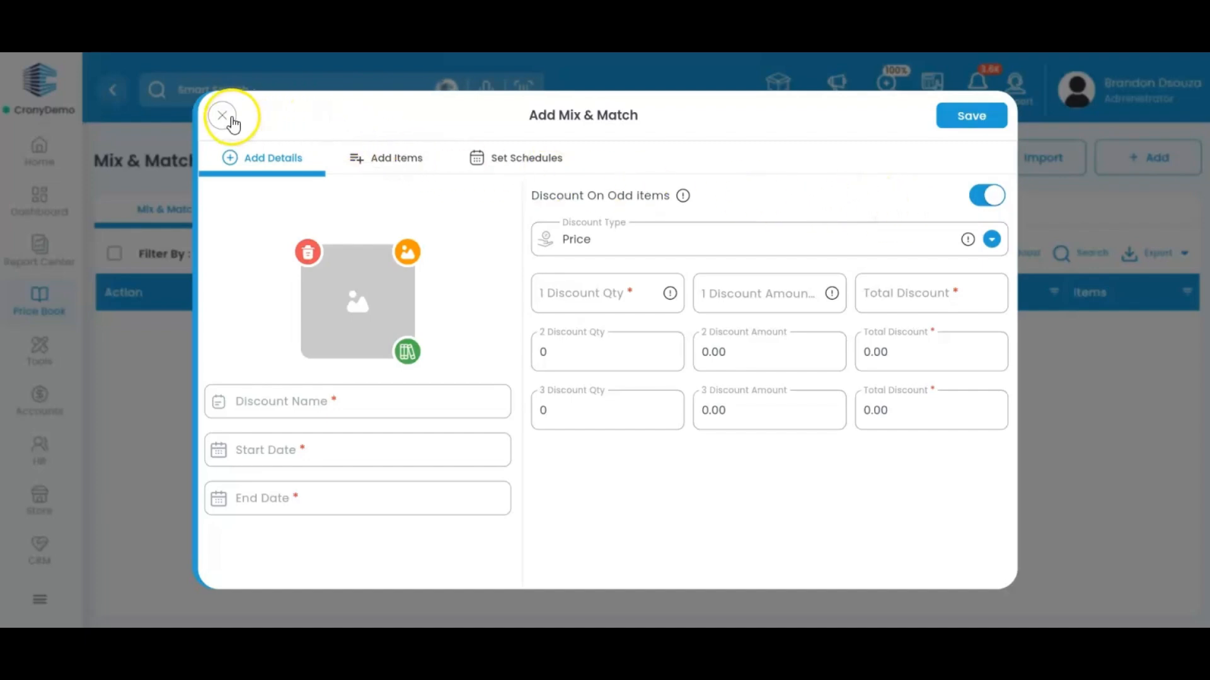
click(222, 115)
Return to the main dashboard.
click(39, 82)
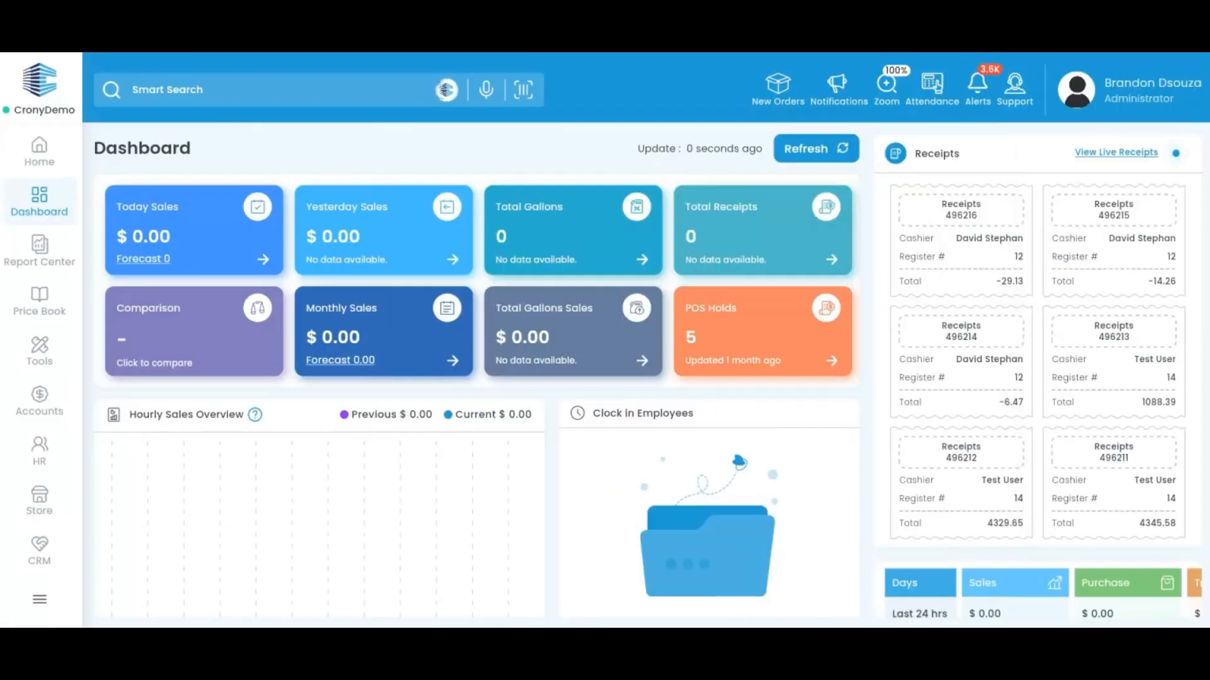